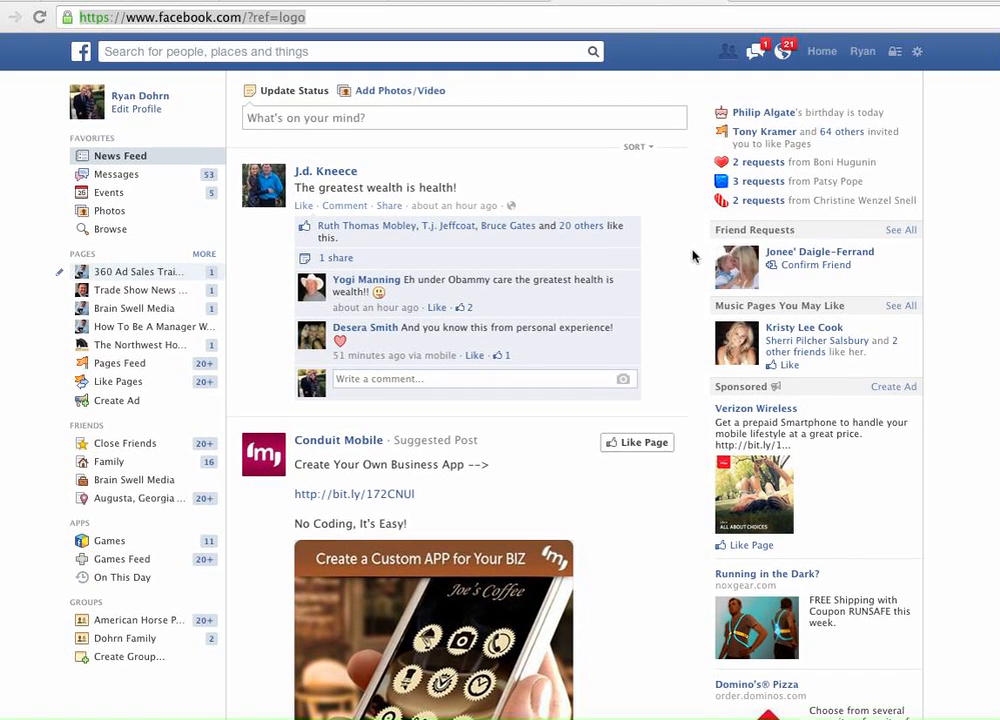
scroll(692, 257, down, 2)
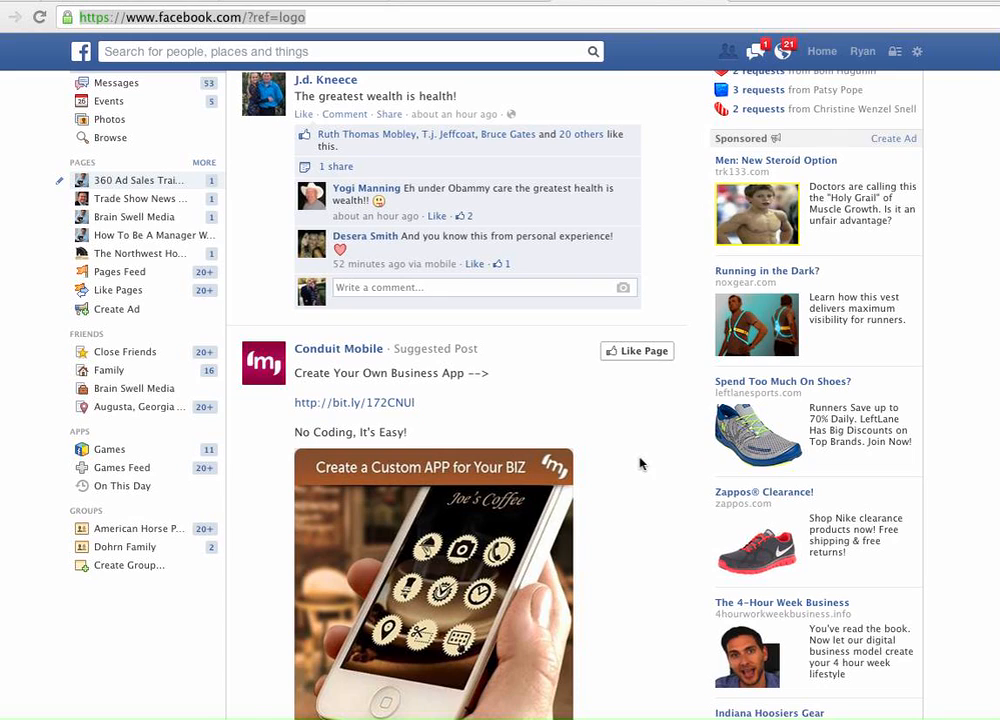
scroll(641, 463, up, 2)
click(280, 18)
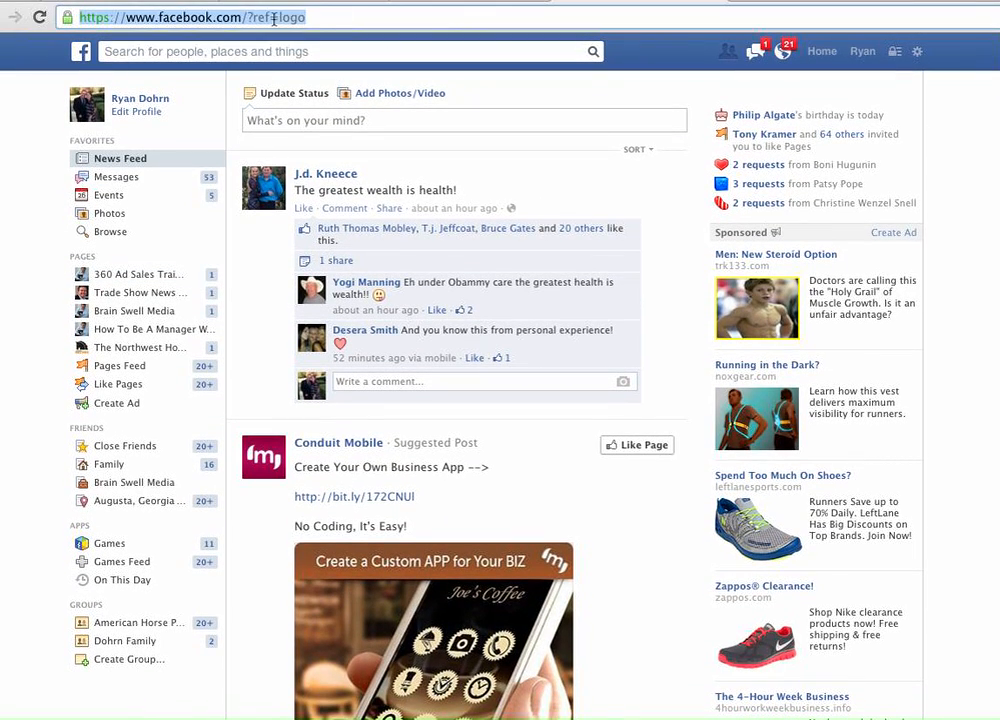
click(247, 17)
drag(247, 17, 365, 17)
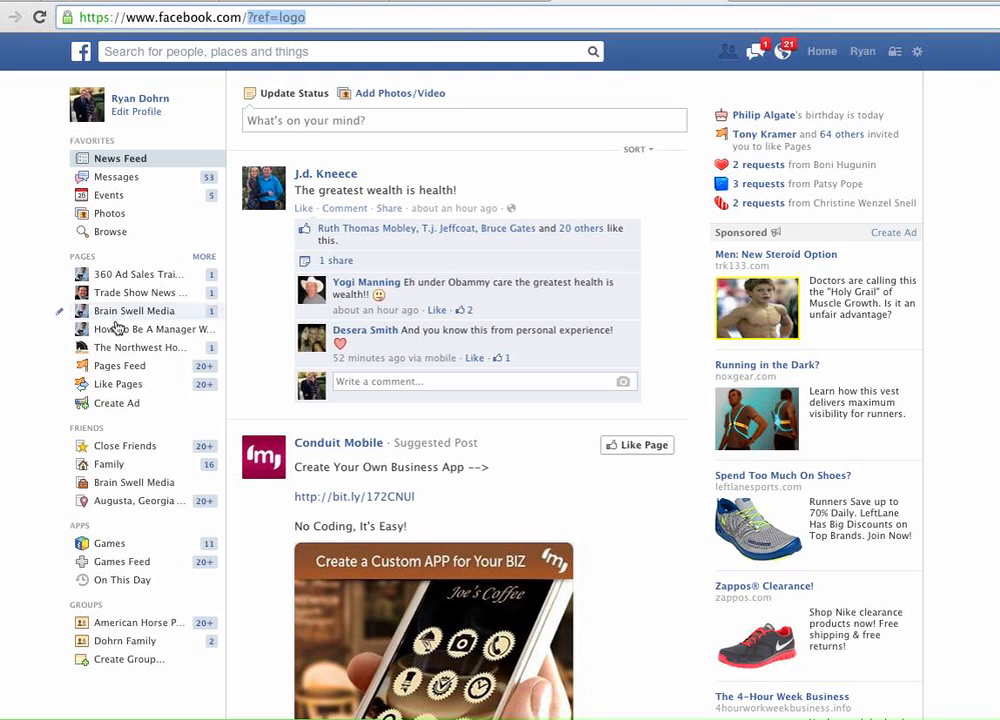
Create a new ad with the Clicks to Website objective and enter the business owner's website URL as the address to promote
click(95, 404)
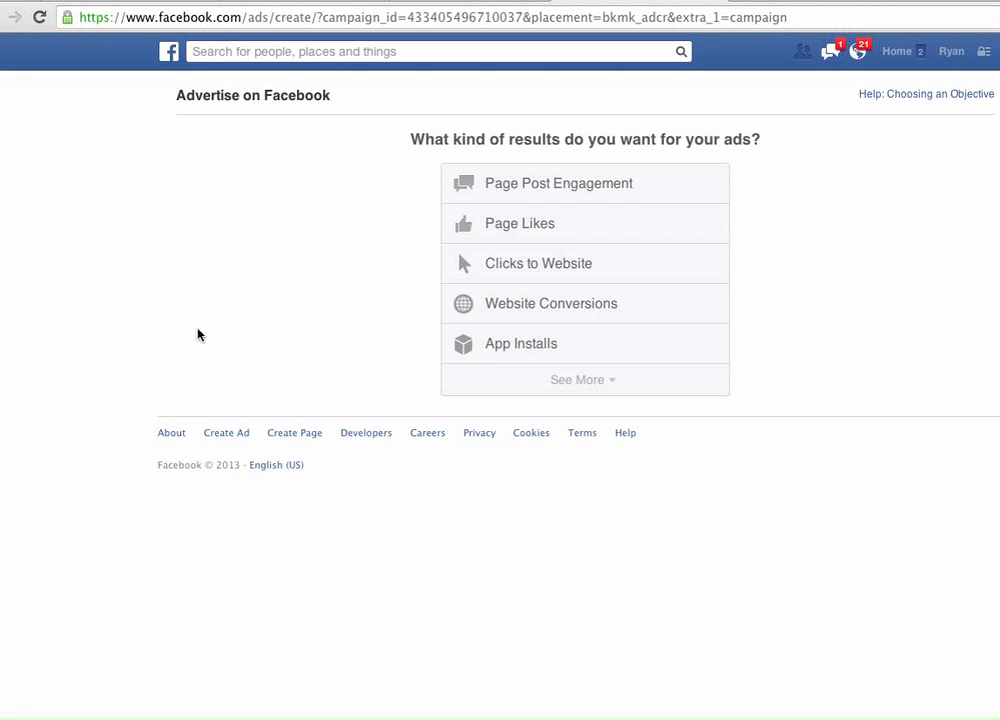
click(535, 265)
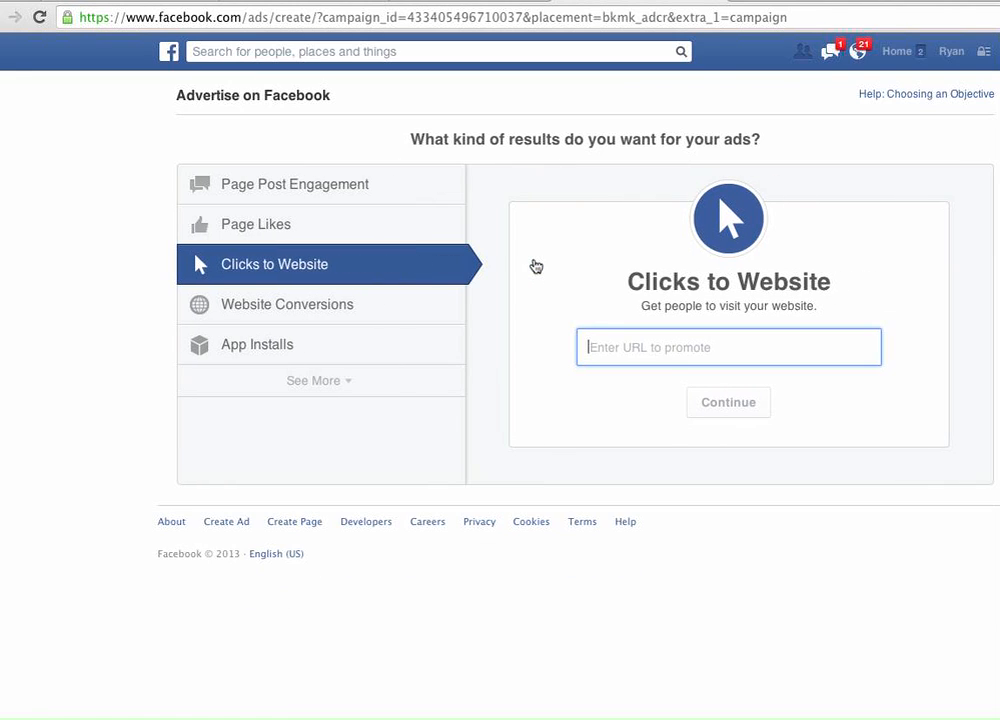
text(http://)
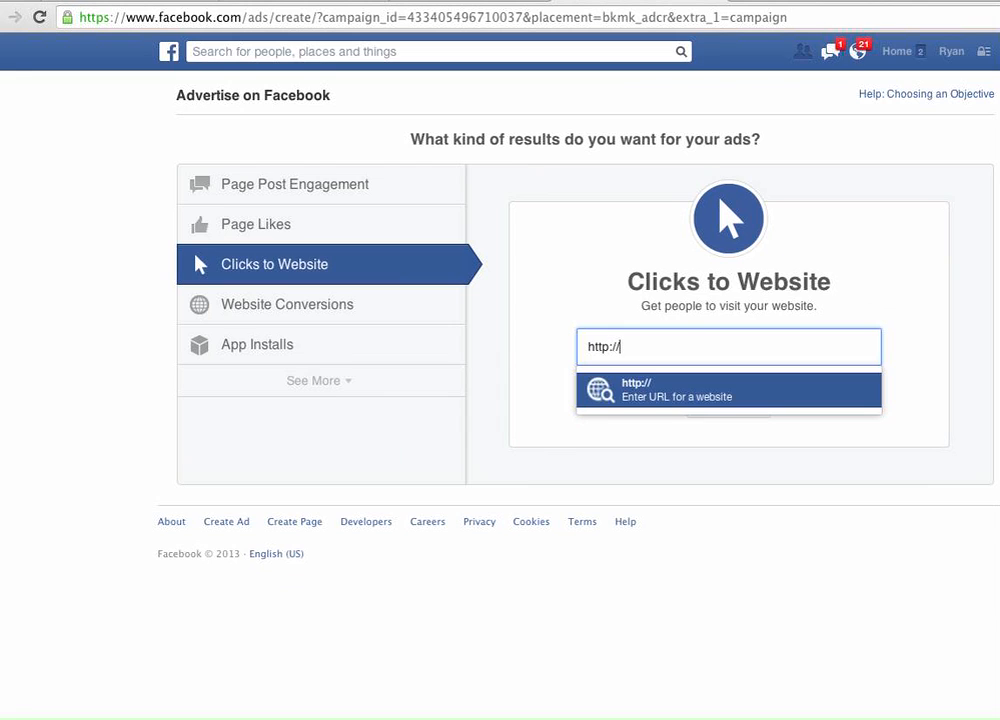
text(ryandohrn)
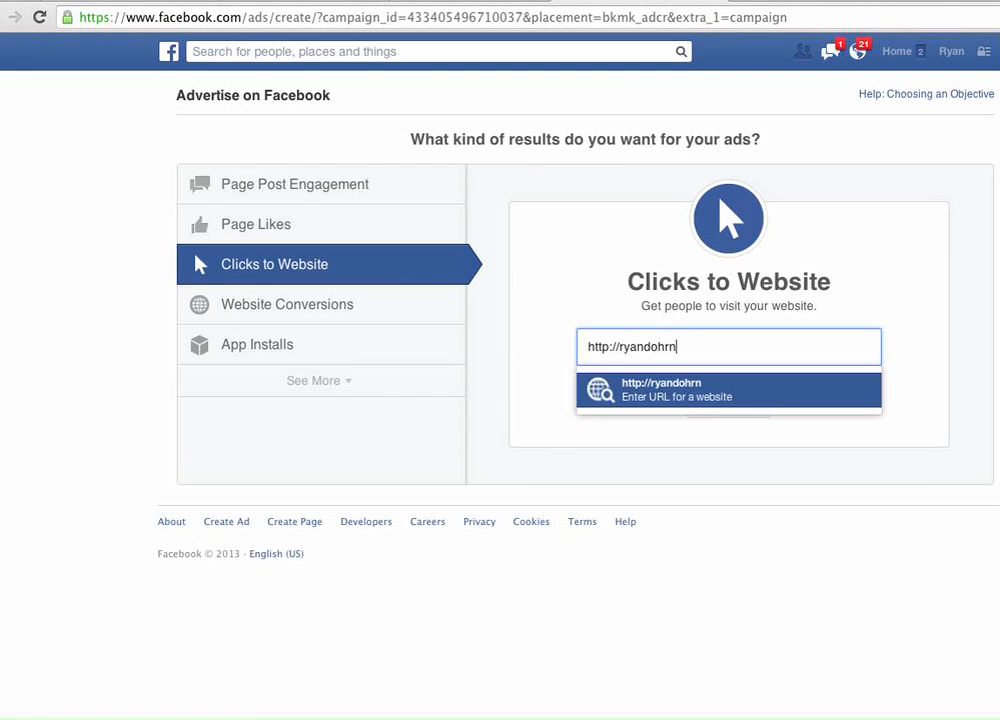
text(flowers)
text(.com)
key(Left)
key(Left)
key(Left)
key(Left)
key(BackSpace)
key(BackSpace)
key(BackSpace)
key(BackSpace)
key(BackSpace)
key(BackSpace)
key(BackSpace)
click(748, 394)
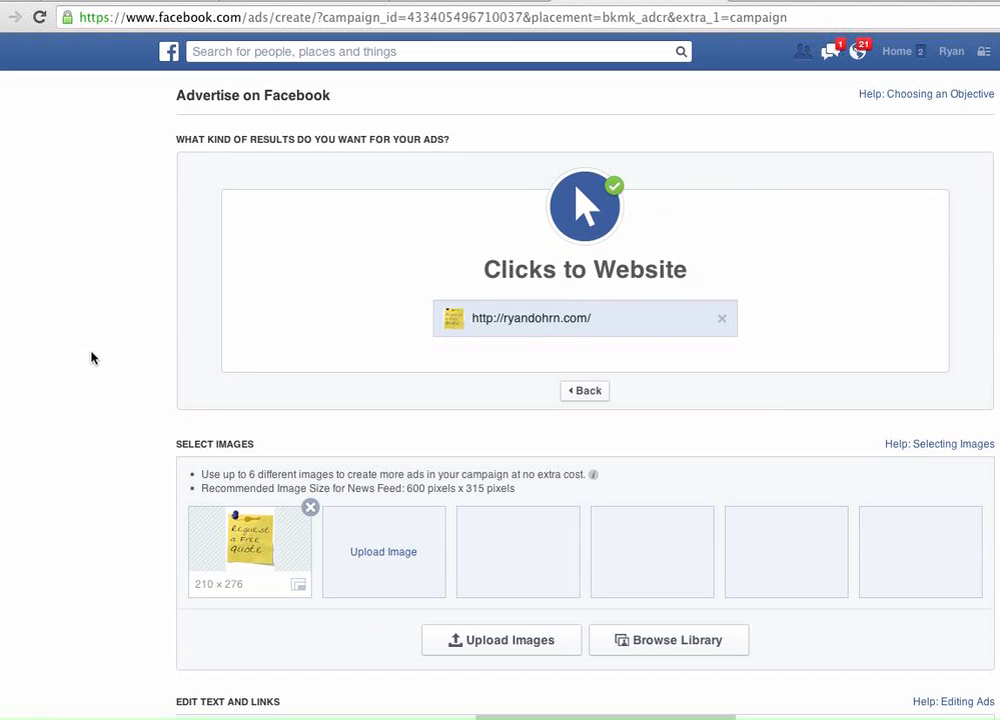
Replace the automatically added ad image with flower3.jpg from the flowers folder
scroll(91, 357, down, 2)
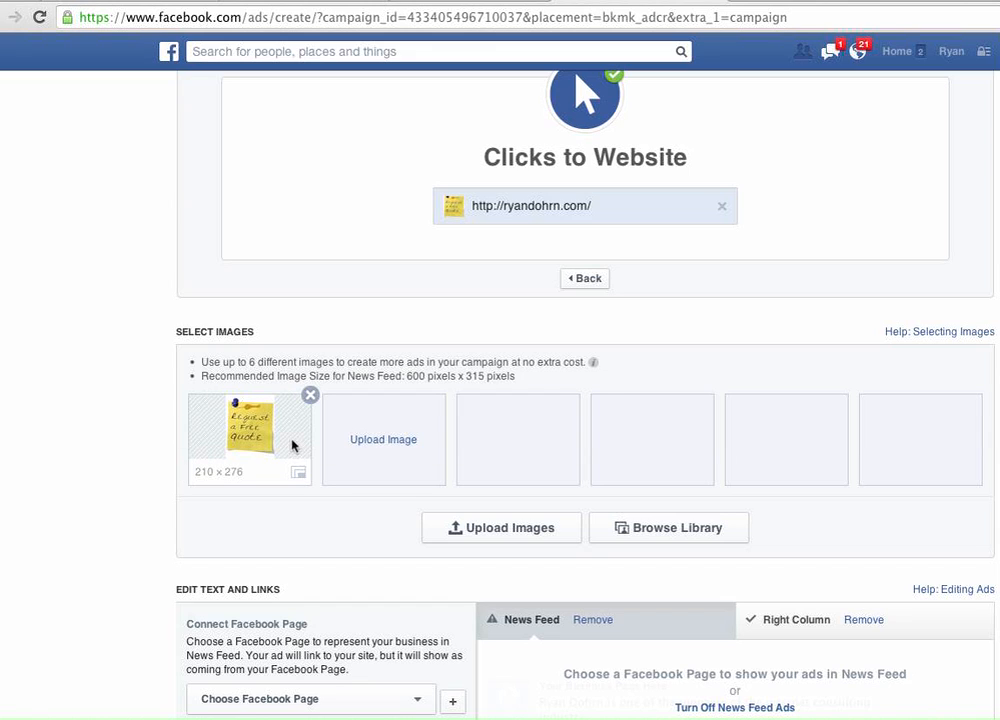
click(310, 395)
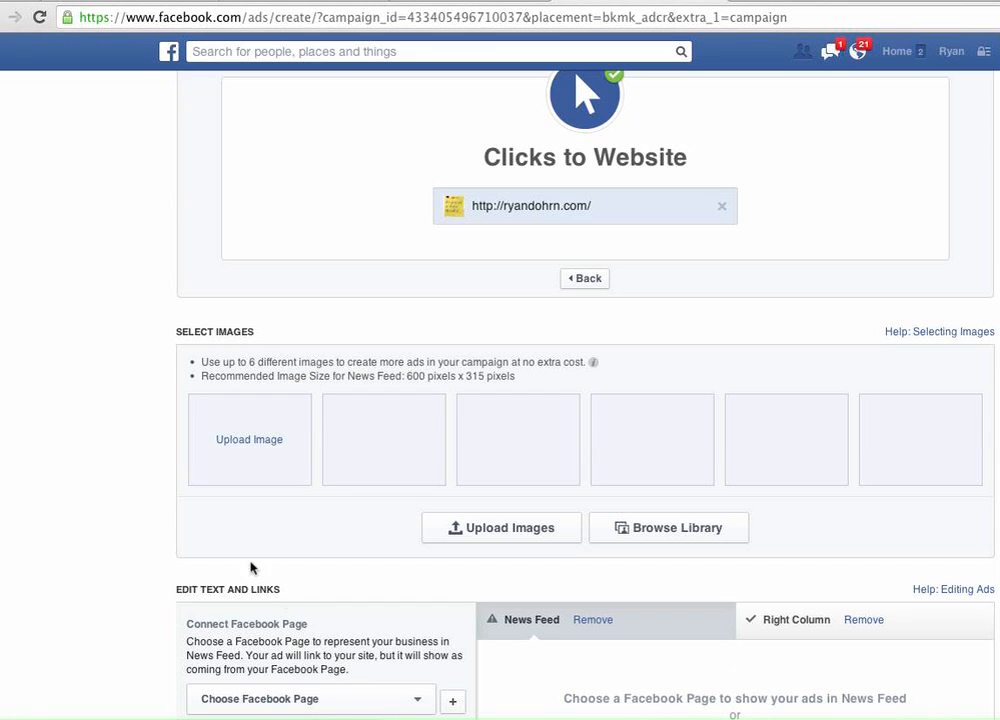
click(258, 446)
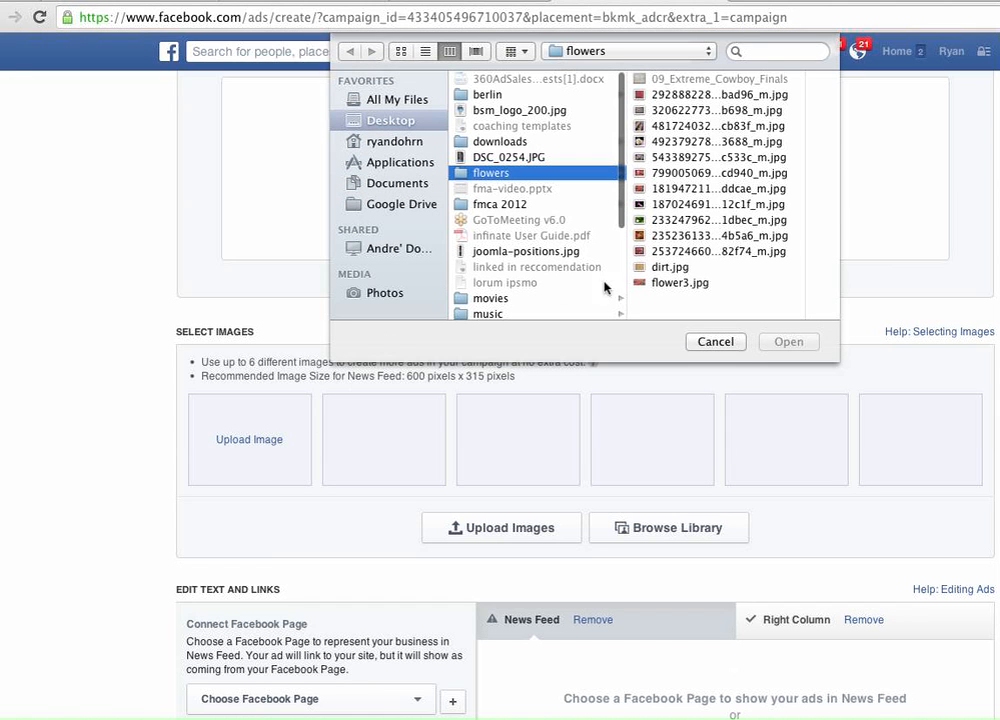
click(676, 283)
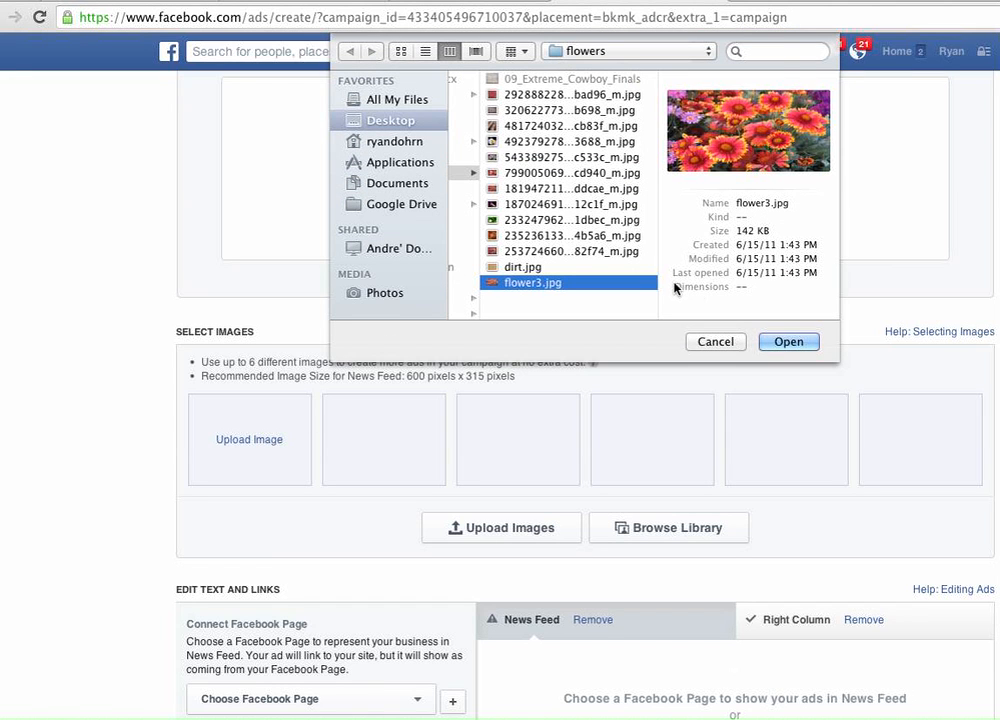
click(808, 343)
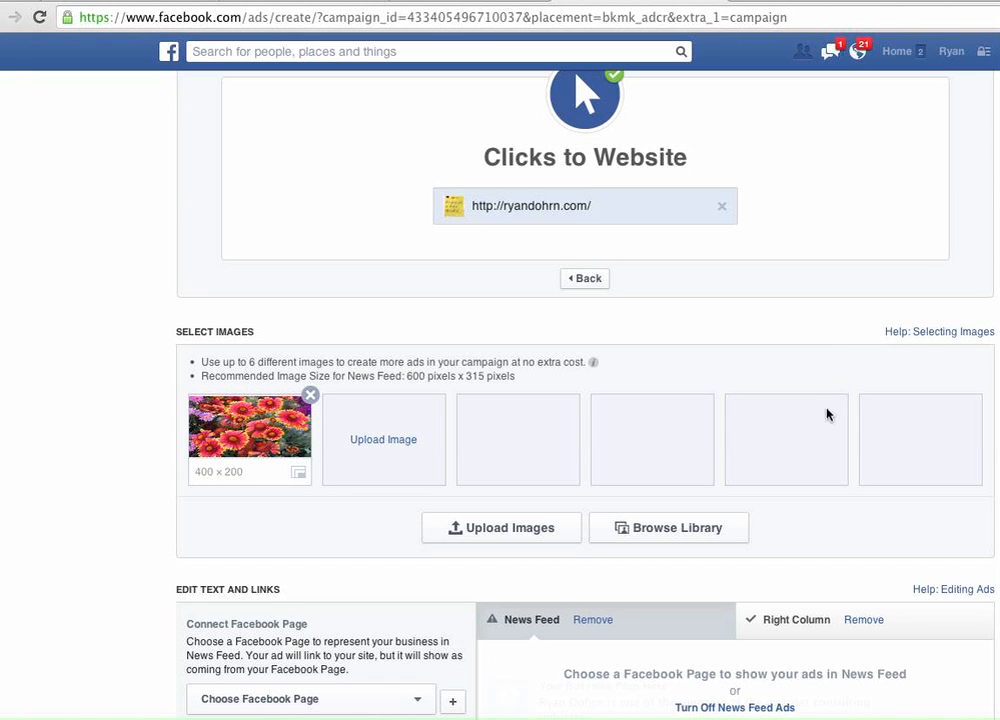
Remove the Right Column placement and connect the ad to the 360 Ad Sales Training & Revenue Consulting page
scroll(836, 367, down, 1)
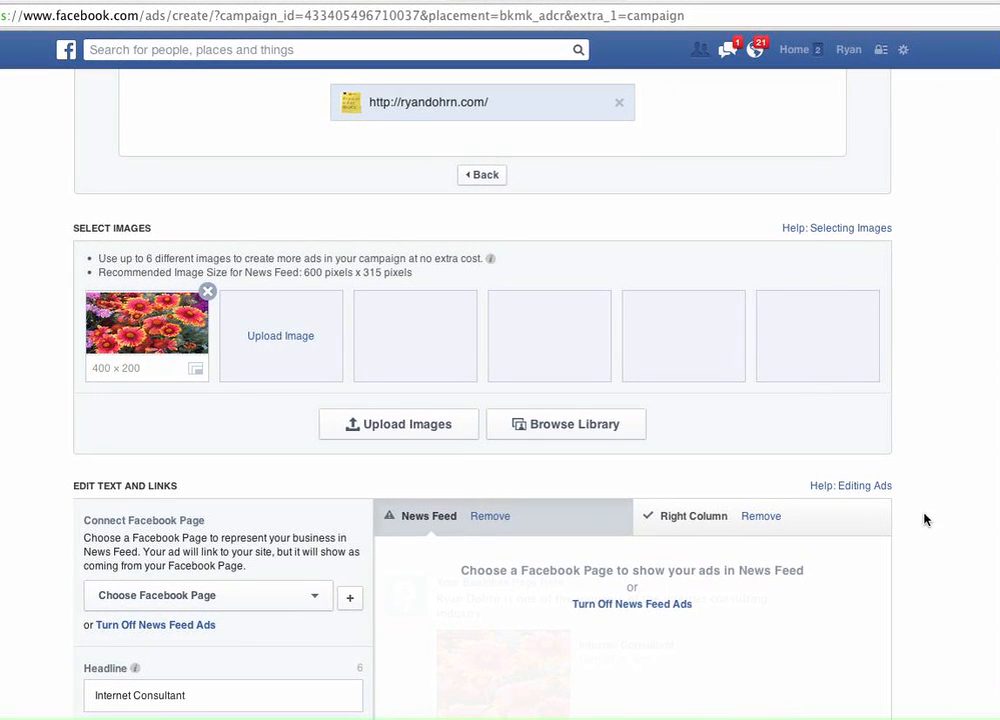
scroll(926, 525, down, 1)
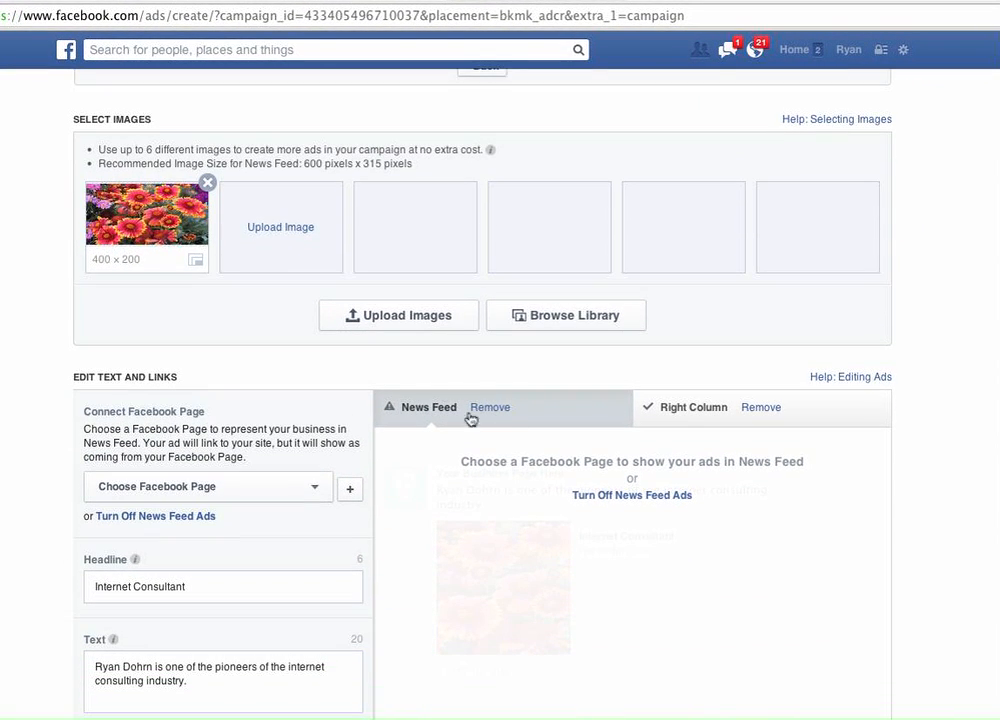
click(760, 407)
scroll(40, 451, down, 1)
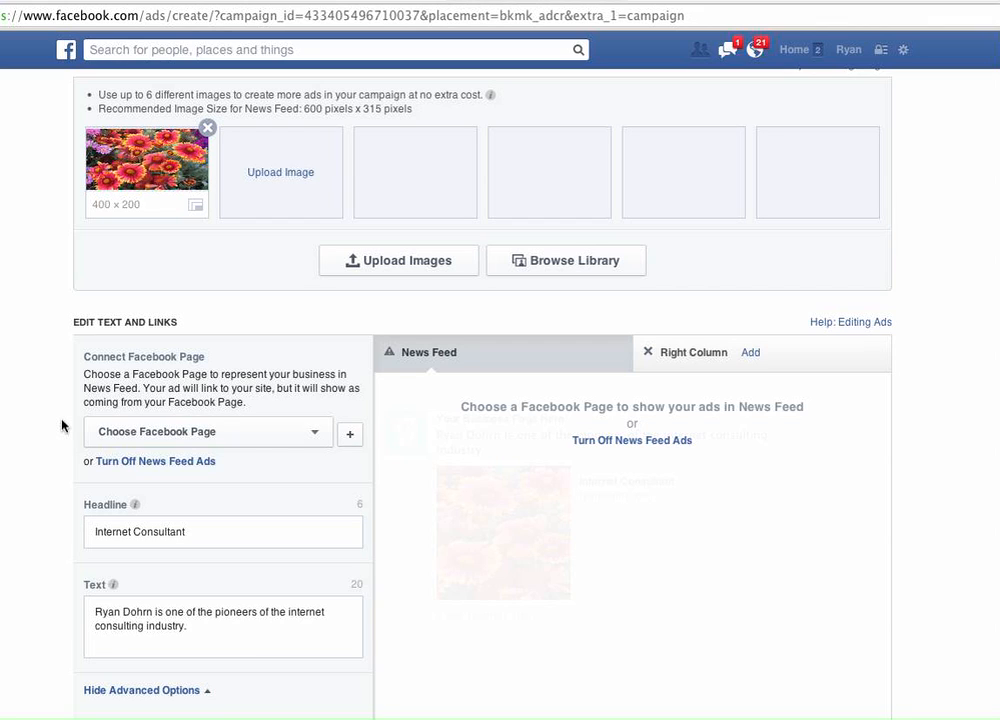
click(241, 435)
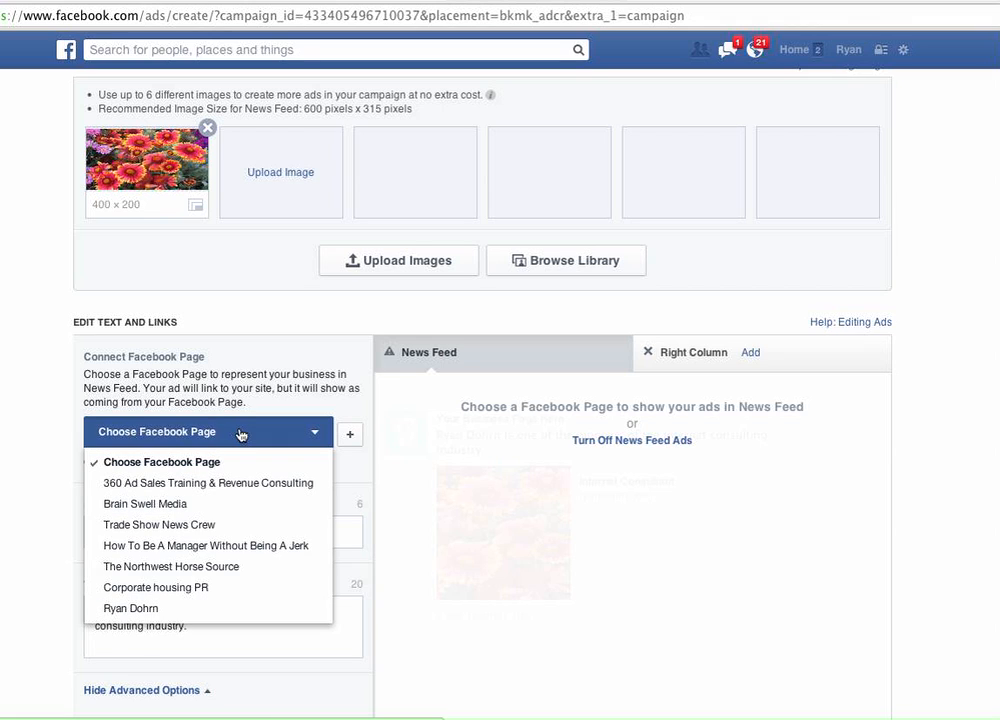
click(185, 484)
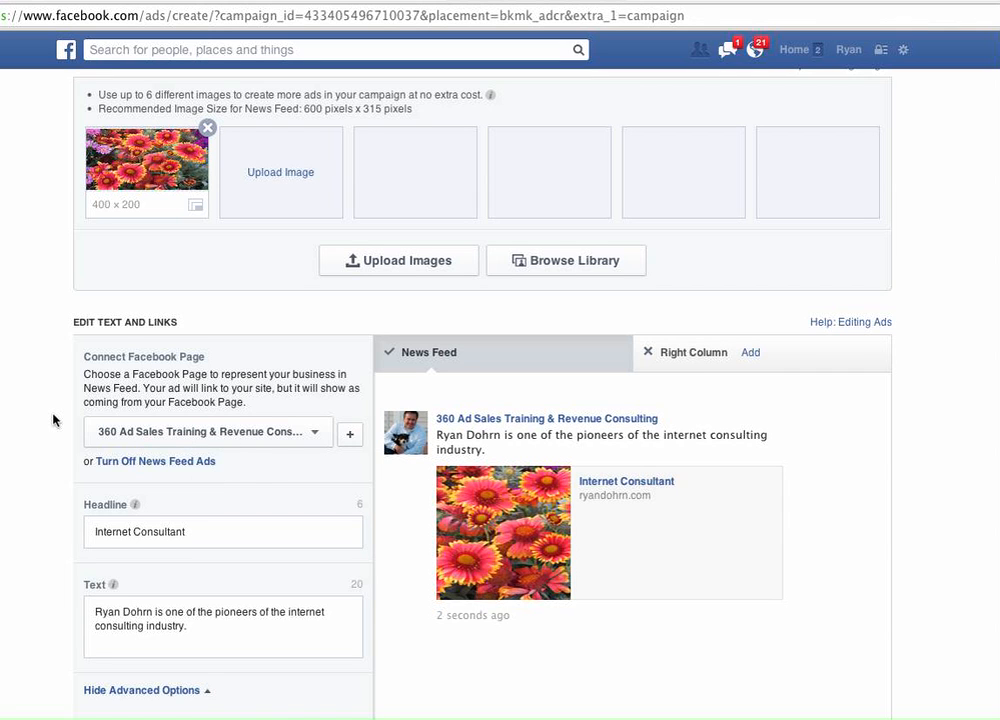
scroll(54, 418, down, 2)
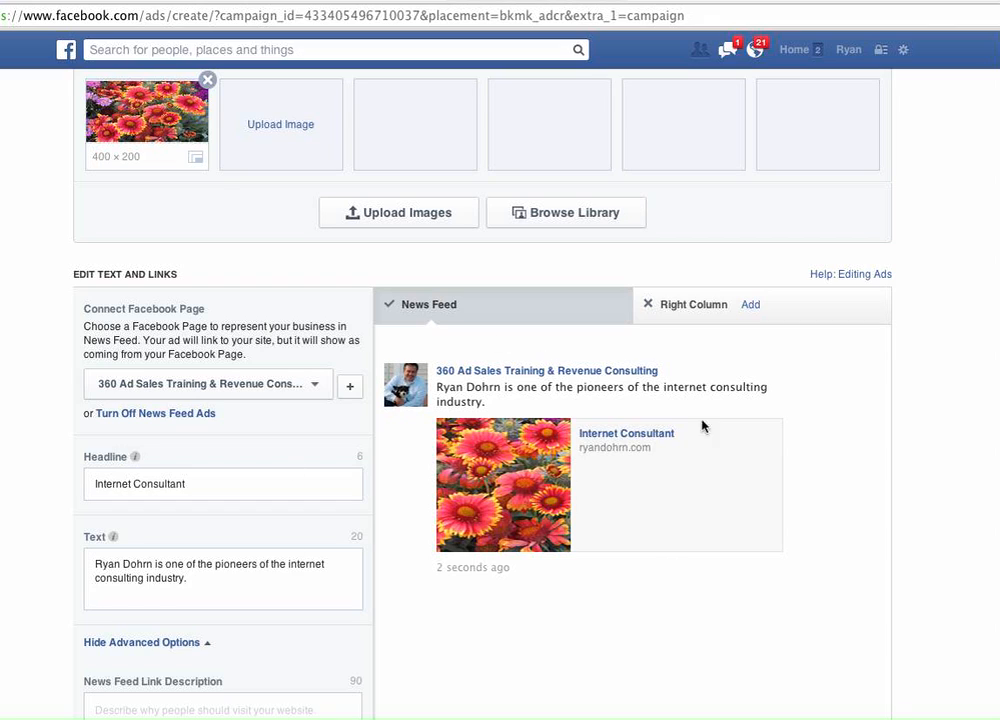
triple_click(213, 483)
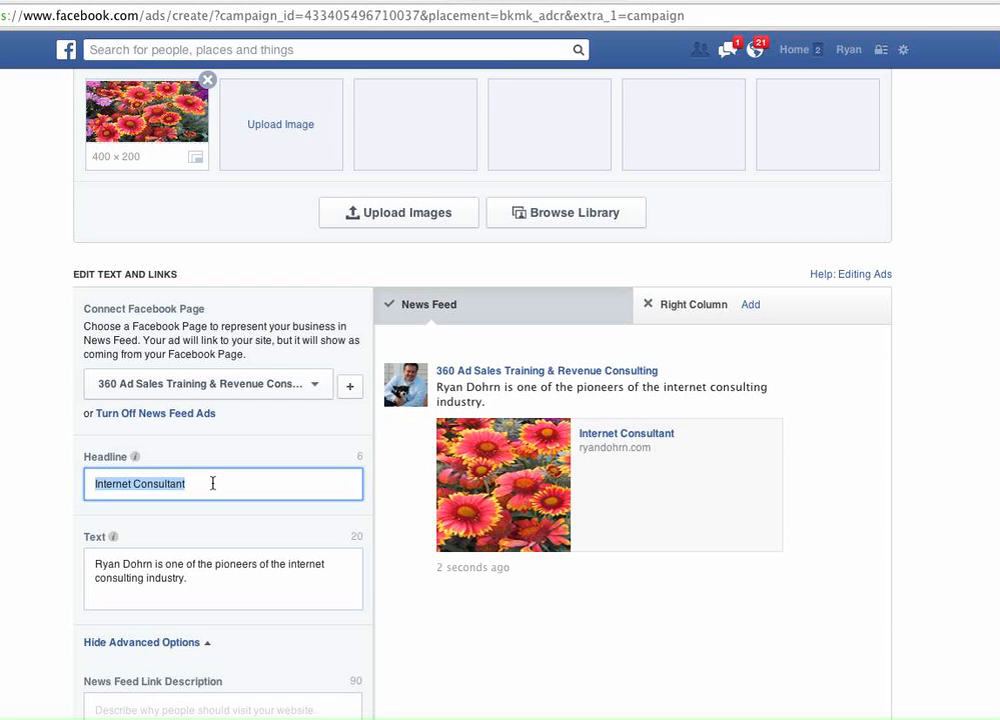
text(Fr)
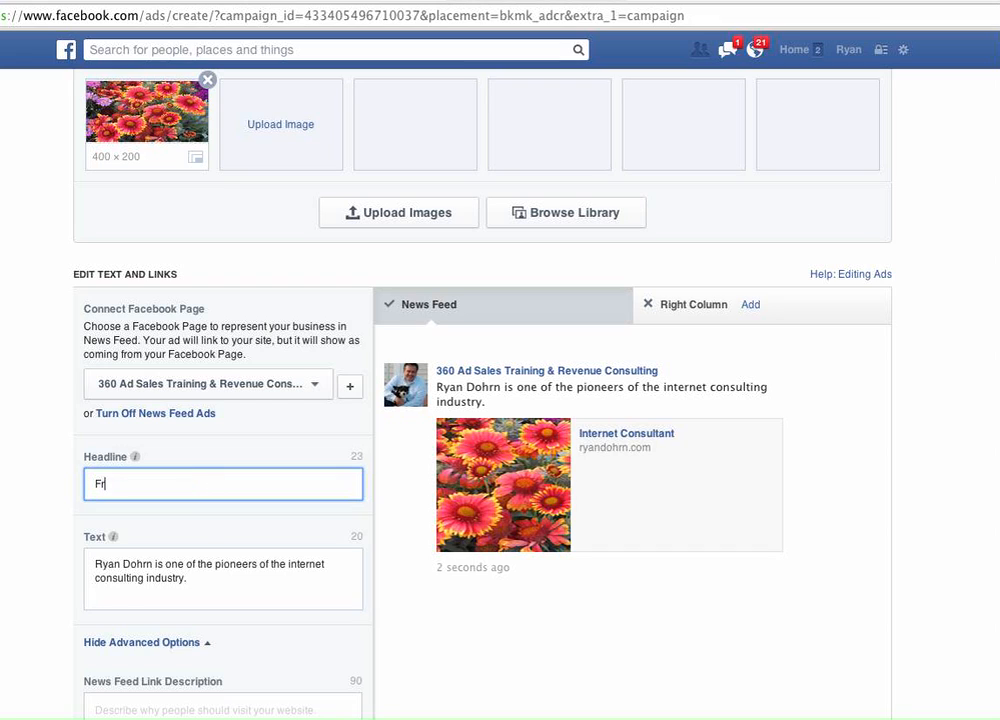
text(on our freinds a)
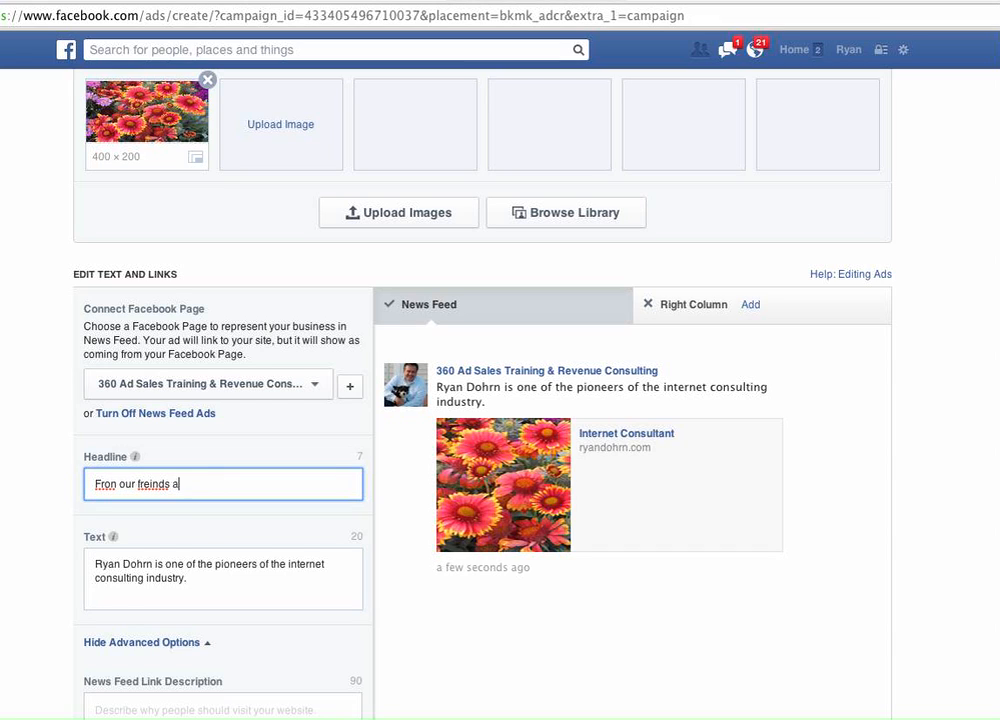
text(t Ryans Flower Shop)
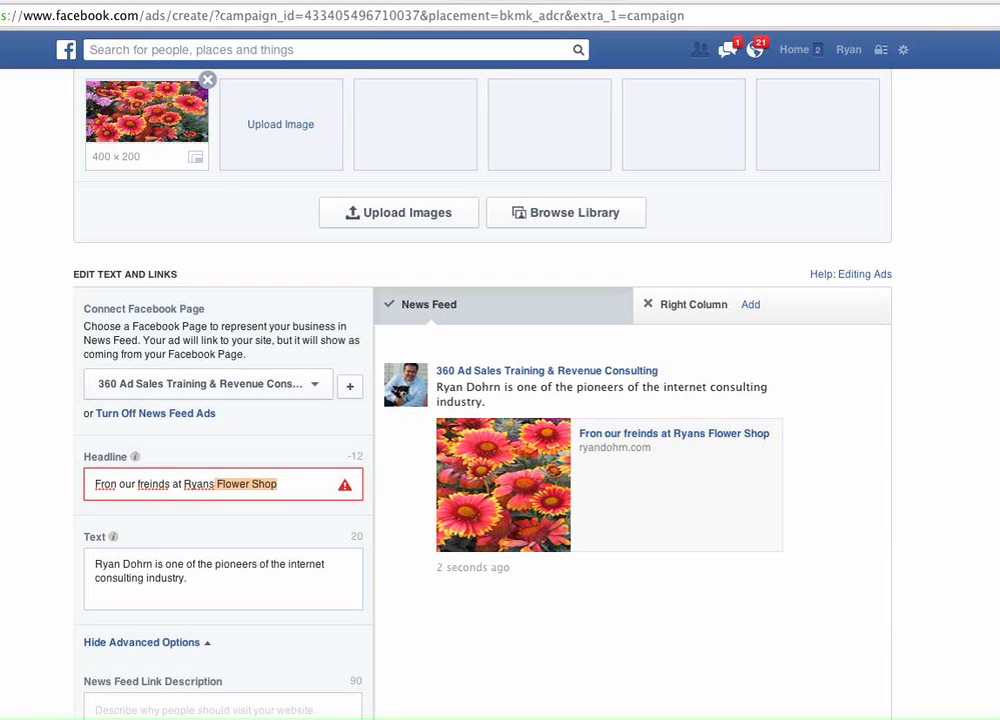
text(:)
key(BackSpace)
key(BackSpace)
key(BackSpace)
key(BackSpace)
key(BackSpace)
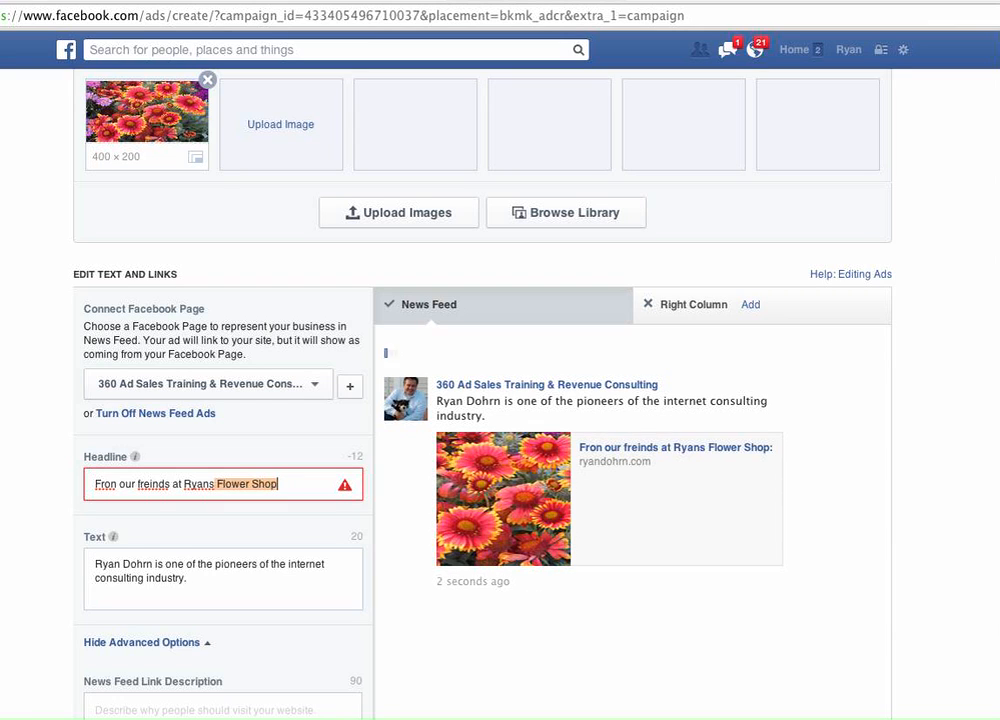
key(BackSpace)
key(BackSpace)
key(BackSpace)
key(BackSpace)
key(BackSpace)
key(BackSpace)
key(BackSpace)
key(BackSpace)
key(BackSpace)
key(BackSpace)
key(BackSpace)
key(BackSpace)
key(BackSpace)
key(BackSpace)
key(BackSpace)
key(BackSpace)
key(BackSpace)
key(BackSpace)
key(BackSpace)
key(BackSpace)
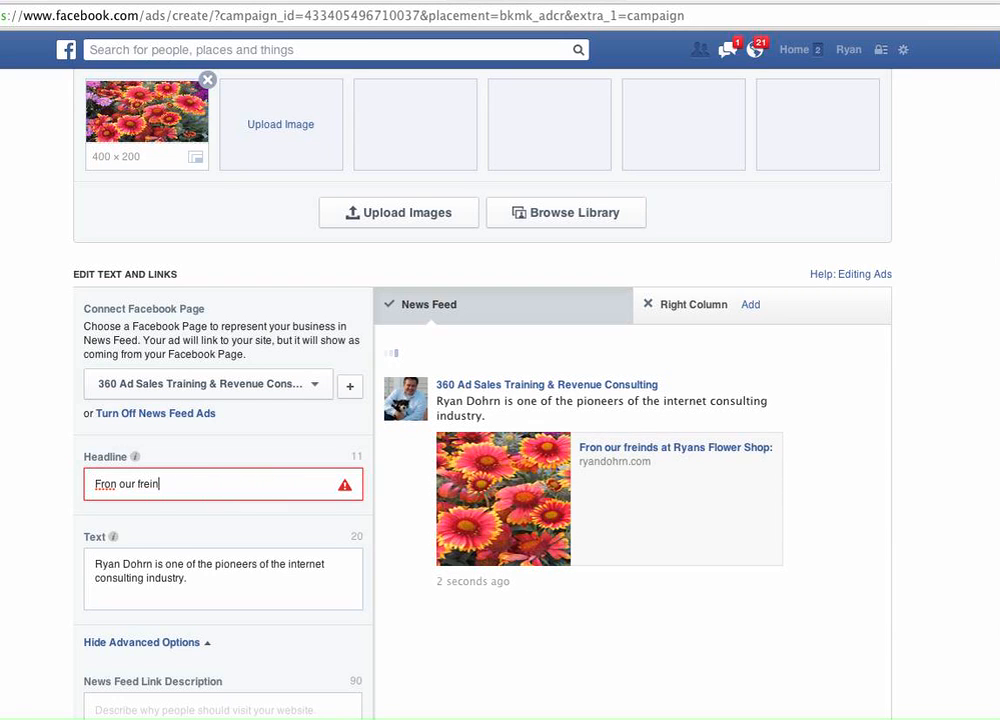
key(BackSpace)
key(BackSpace)
key(BackSpace)
key(BackSpace)
key(BackSpace)
key(BackSpace)
key(BackSpace)
key(BackSpace)
key(BackSpace)
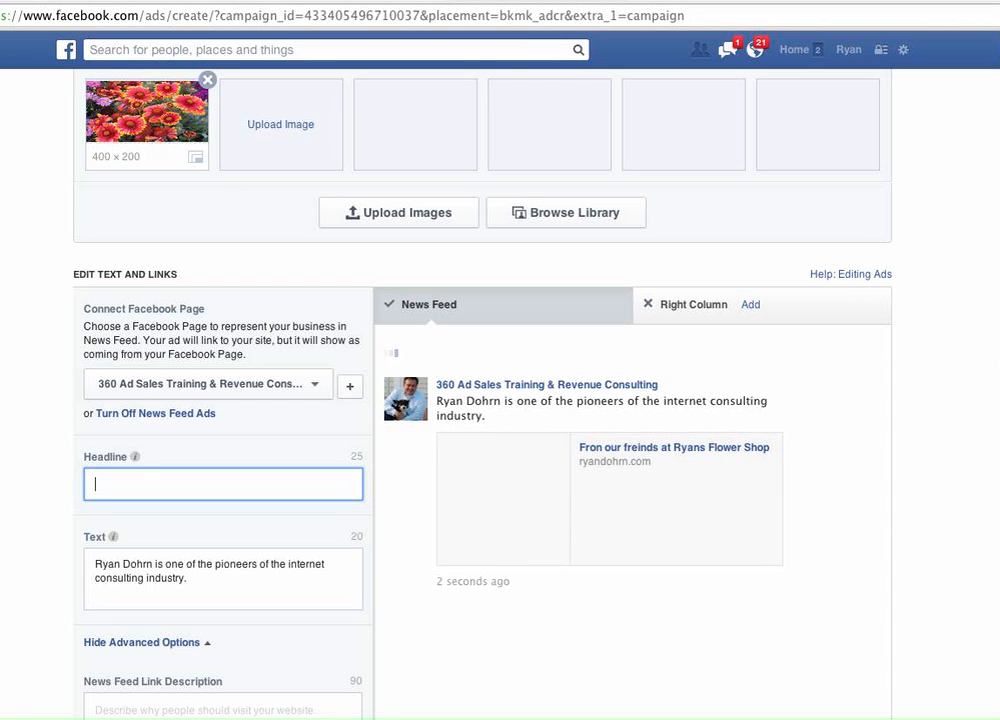
Set the ad's headline to "Great flower ideas!"
text(Great flowe)
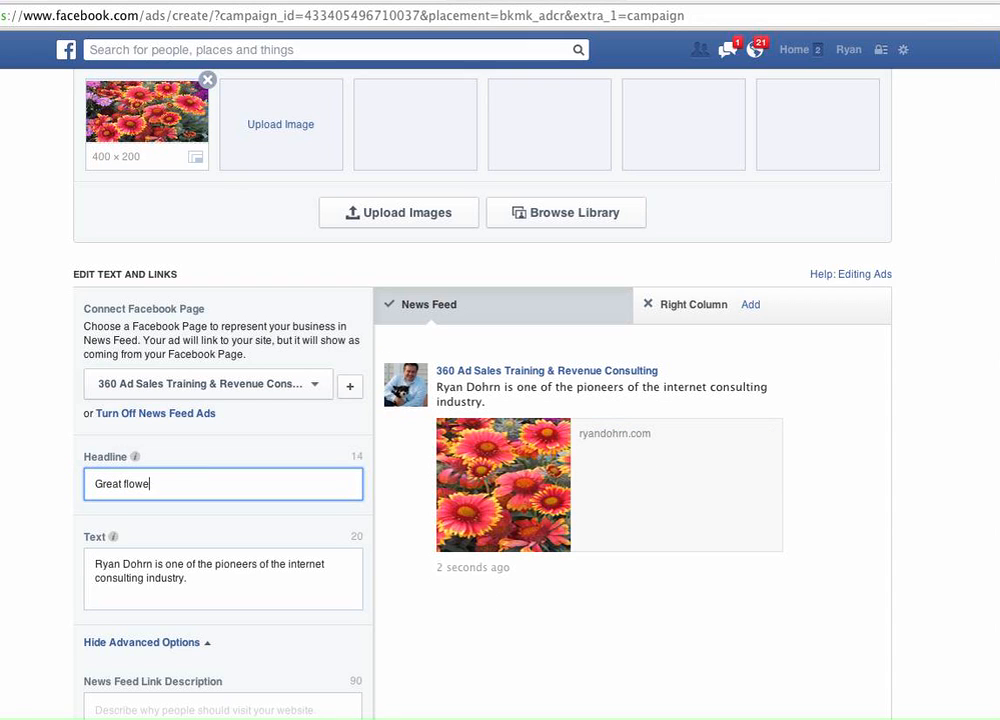
text(r ideas from Ryan)
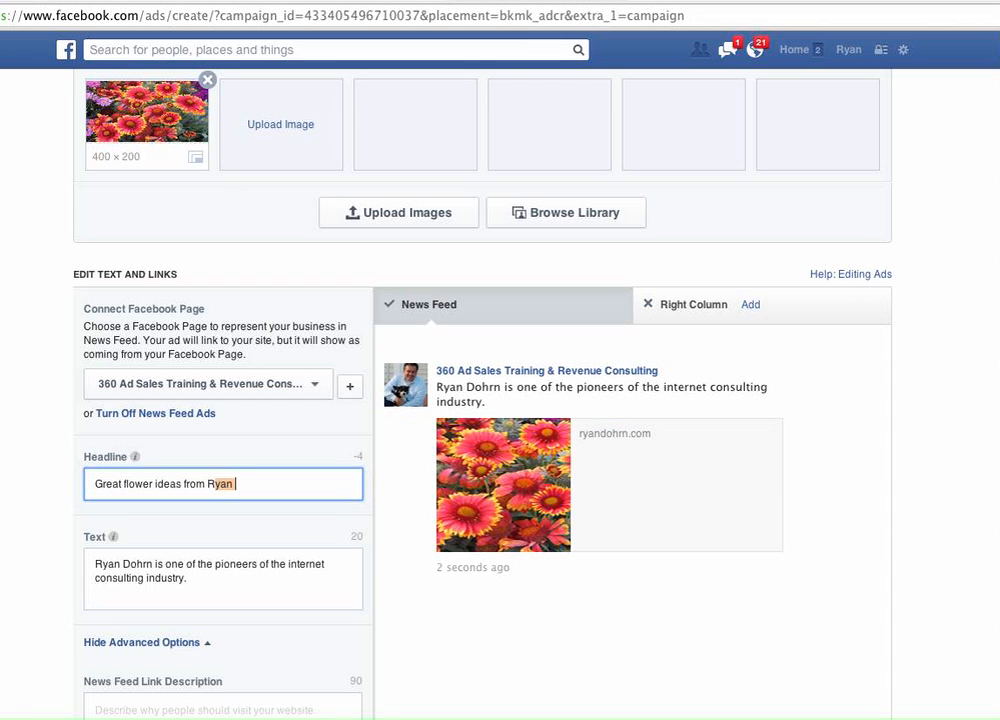
key(BackSpace)
key(BackSpace)
key(BackSpace)
key(BackSpace)
key(BackSpace)
key(BackSpace)
key(BackSpace)
key(BackSpace)
key(BackSpace)
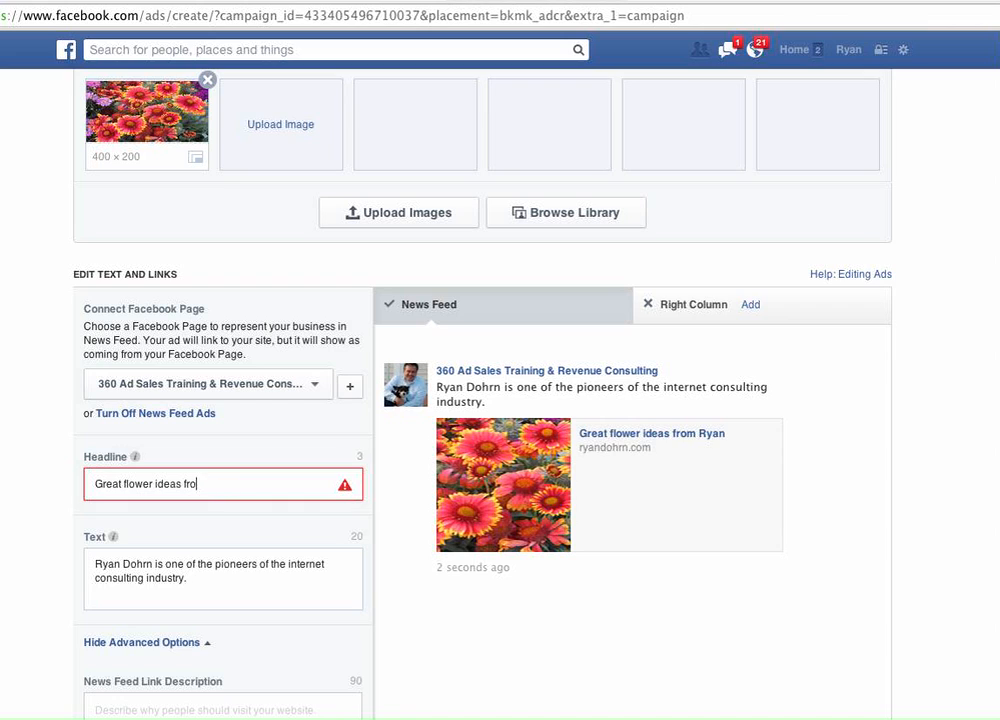
key(BackSpace)
key(BackSpace)
text(!)
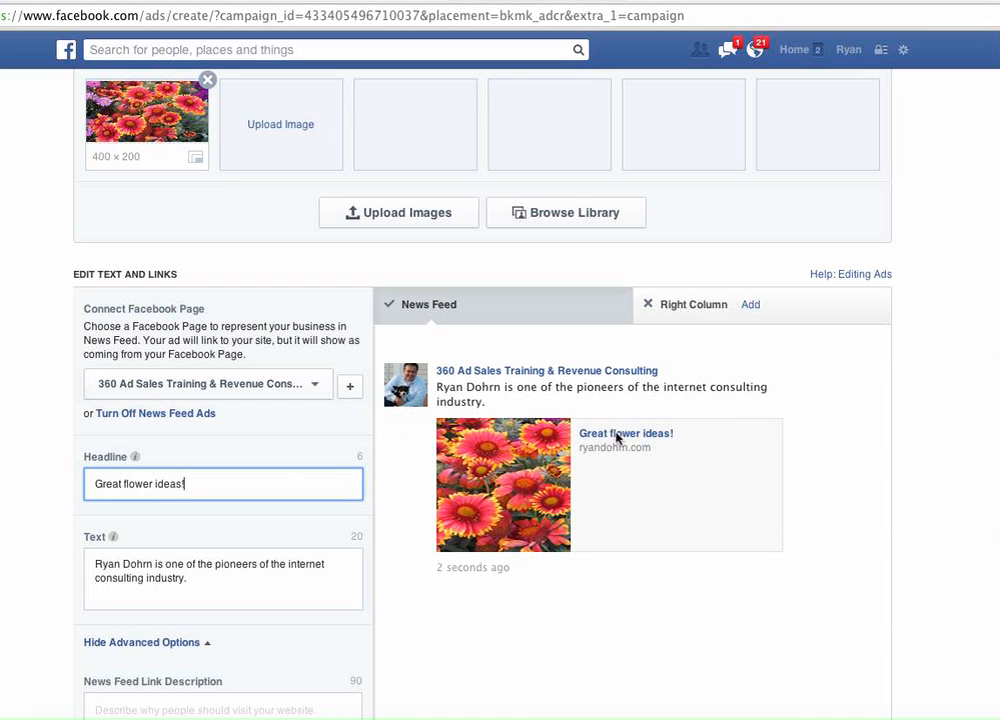
Replace the ad's text with "From our friends at Ryan's Flower Shop:"
click(216, 580)
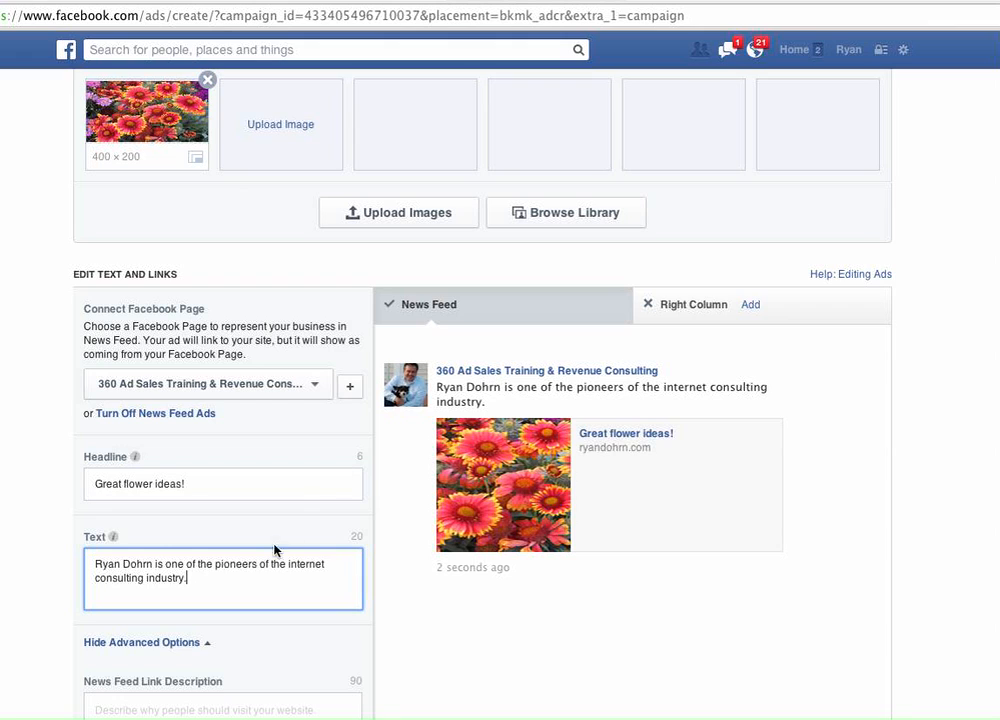
drag(193, 577, 70, 552)
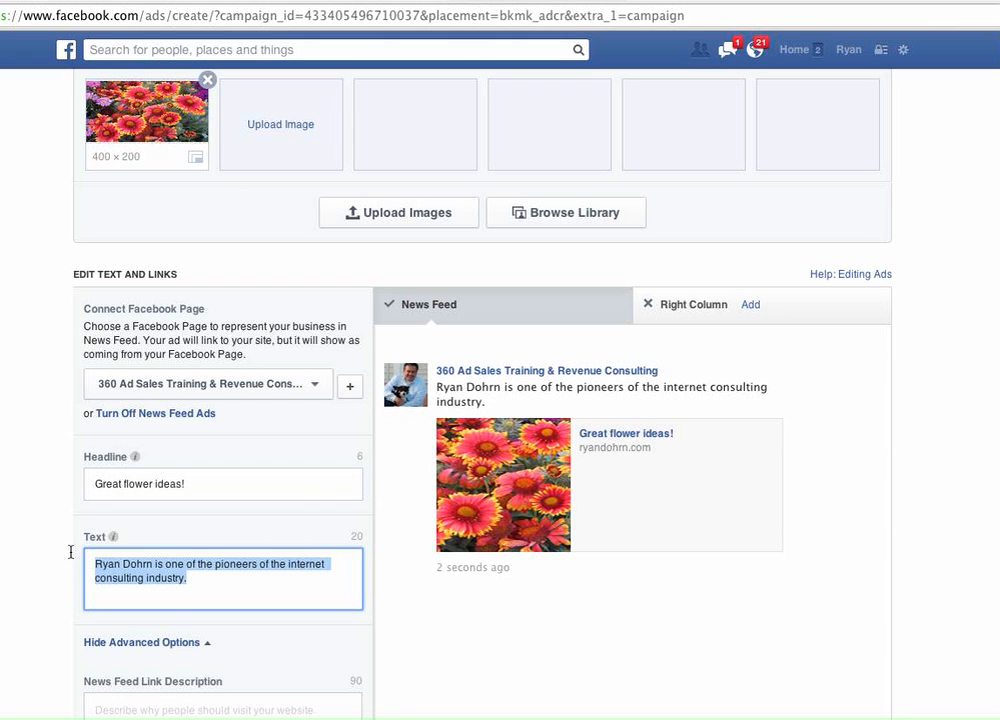
text(From our friend)
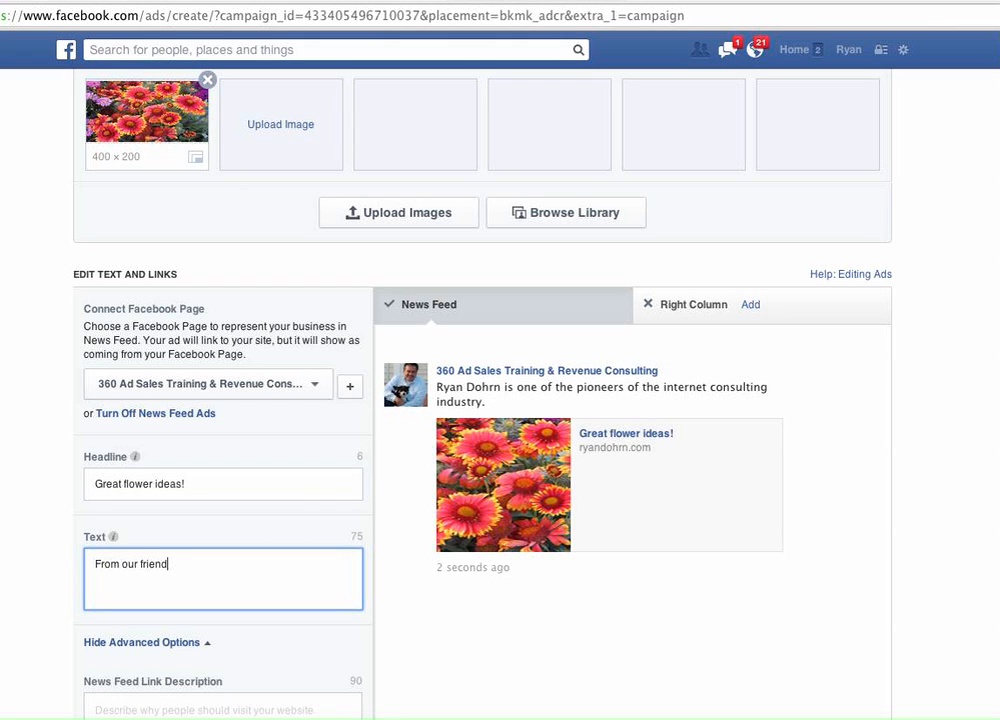
text(s at Ry)
text(ans)
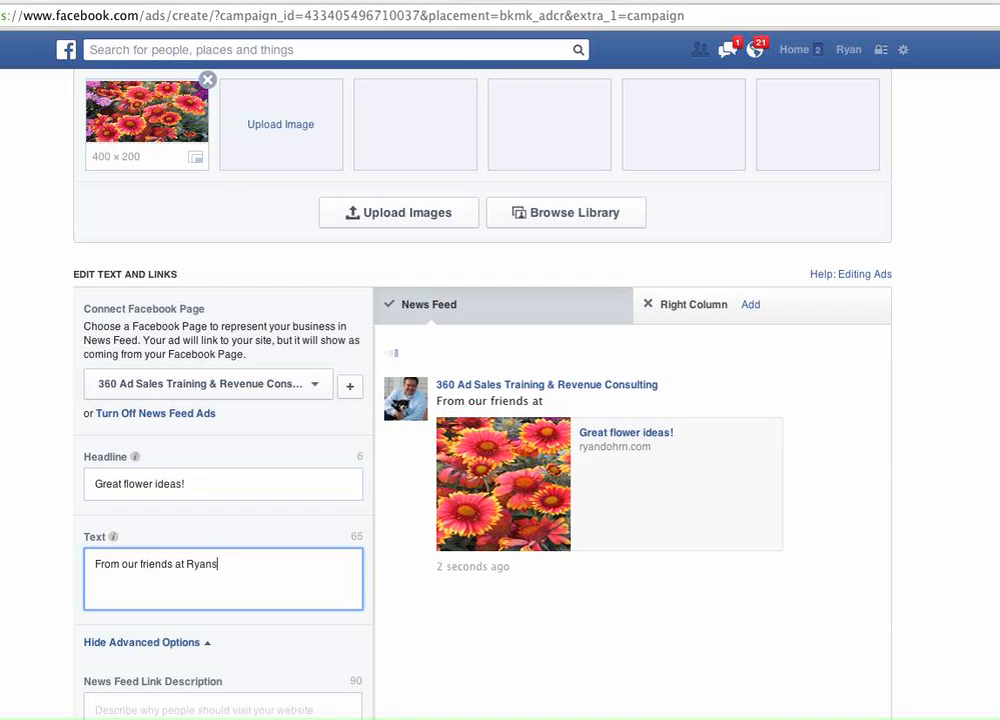
text( Flower Shoo)
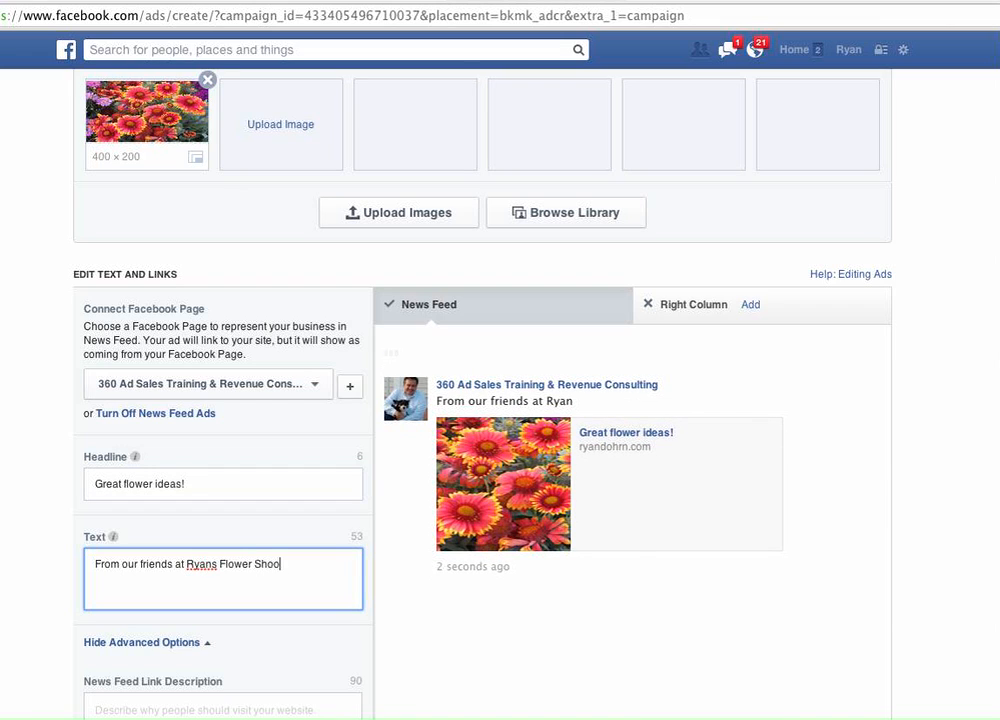
key(BackSpace)
text(p:)
click(187, 564)
text(')
key(BackSpace)
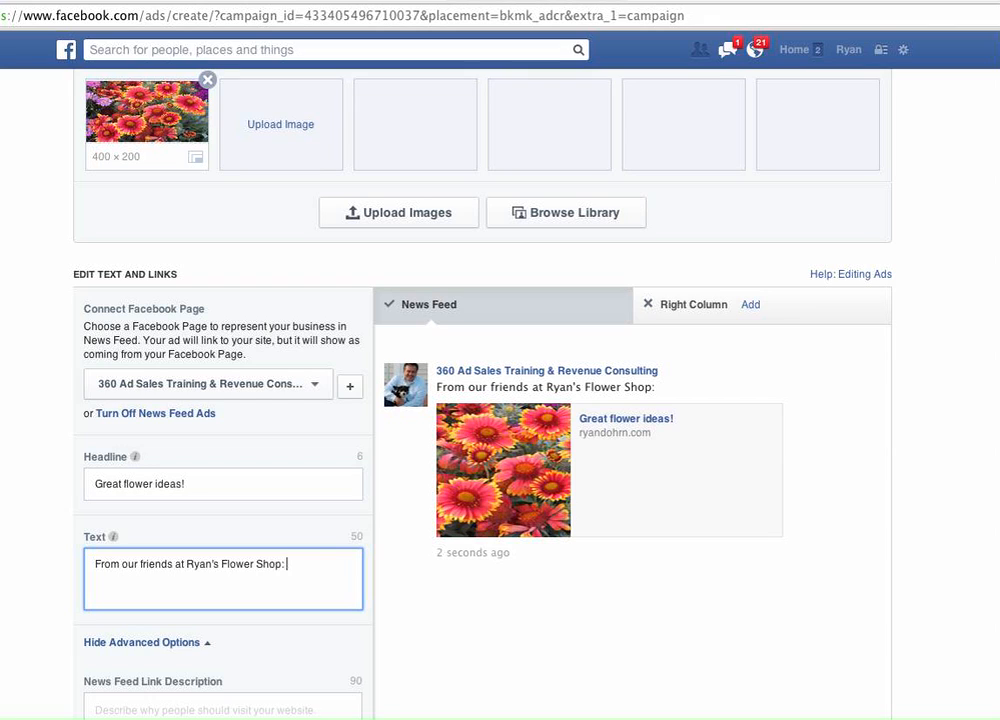
Add "Download 16 great and simple ideas for Thanksgiving cenerpices." after the shop name in the ad's text
text(Download)
key(BackSpace)
key(BackSpace)
text(oad 16 great and siple ideas for )
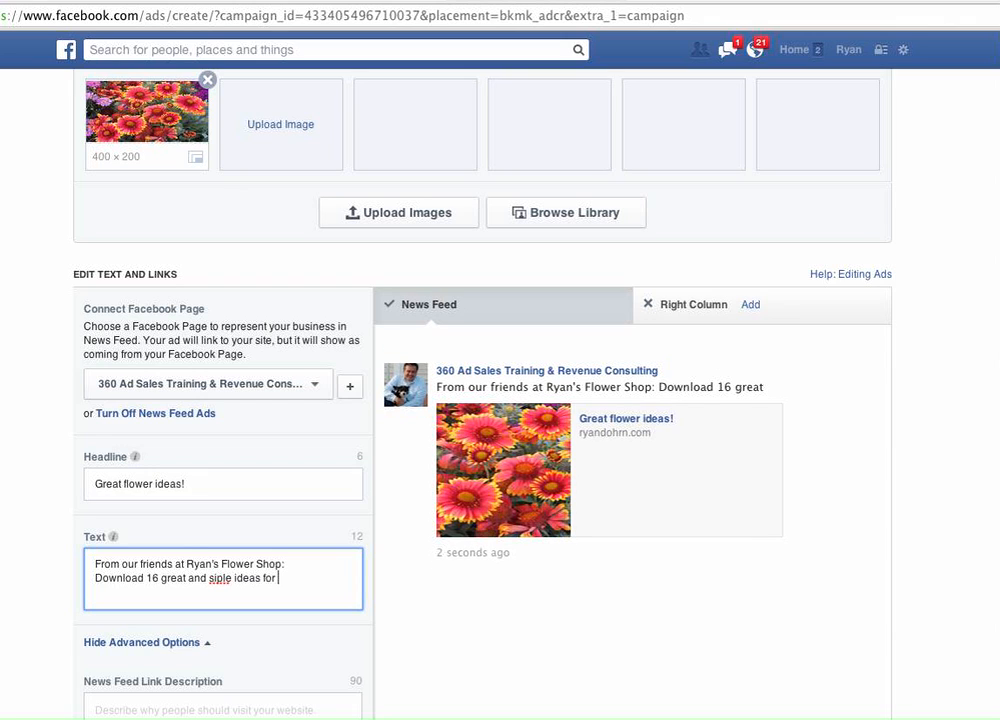
text(Thanksgiving cenerpices.)
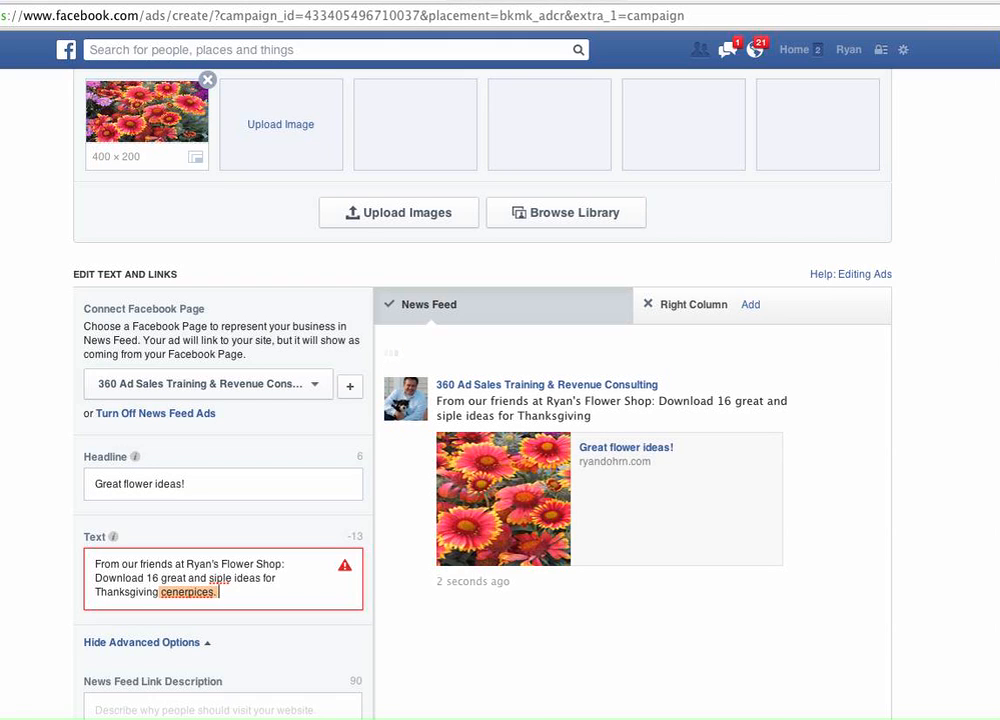
key(Up)
text(m)
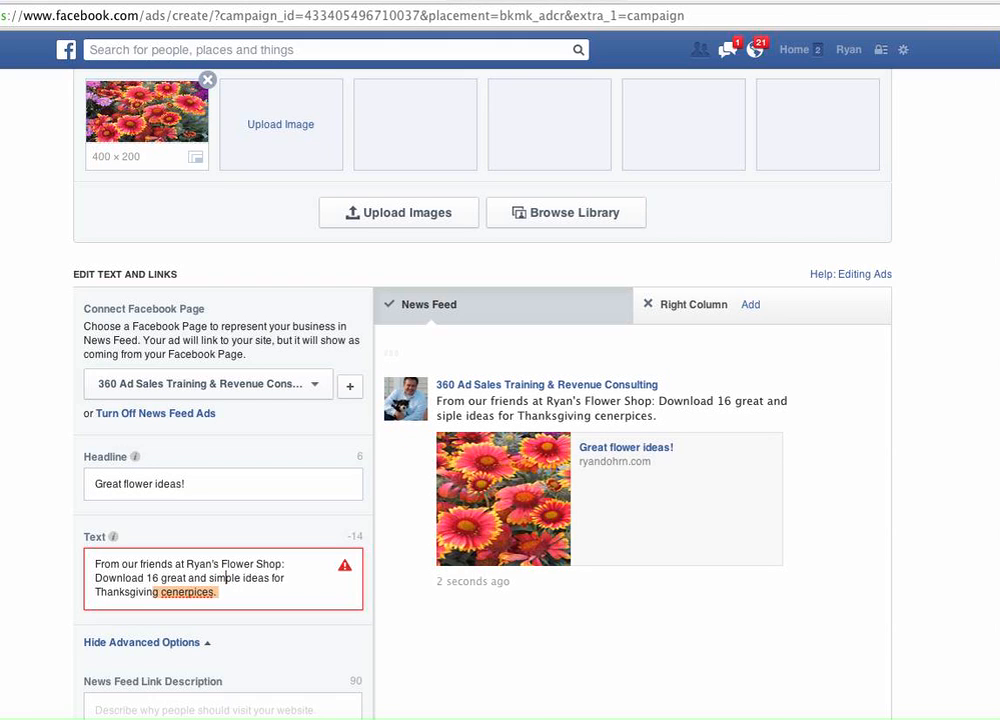
Shorten the second sentence of the ad's text to "Download 16 simple ideas for Thanksgiving."
key(Down)
key(BackSpace)
key(BackSpace)
key(BackSpace)
key(BackSpace)
key(BackSpace)
key(BackSpace)
key(BackSpace)
key(BackSpace)
key(BackSpace)
key(BackSpace)
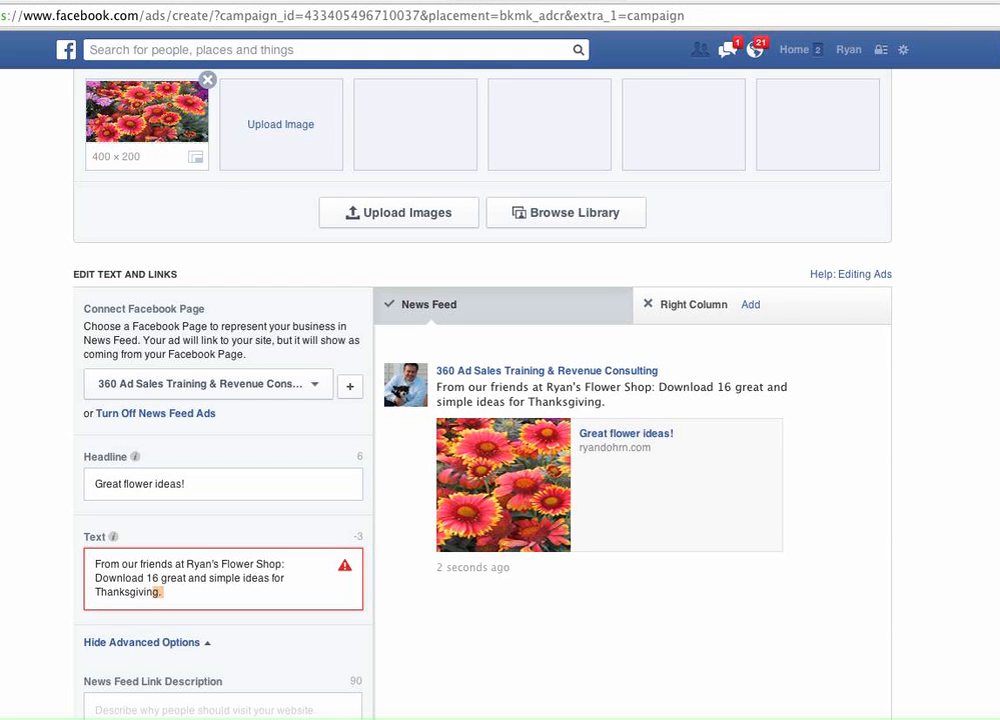
key(BackSpace)
key(BackSpace)
key(BackSpace)
key(BackSpace)
key(BackSpace)
key(BackSpace)
key(BackSpace)
key(BackSpace)
key(BackSpace)
key(BackSpace)
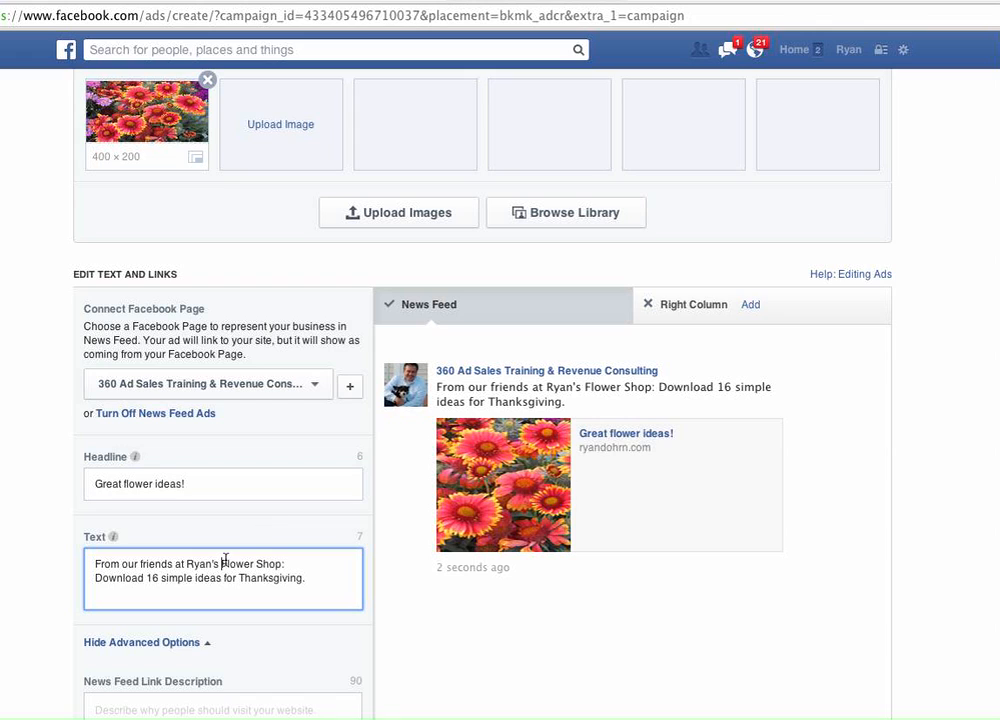
drag(281, 564, 197, 563)
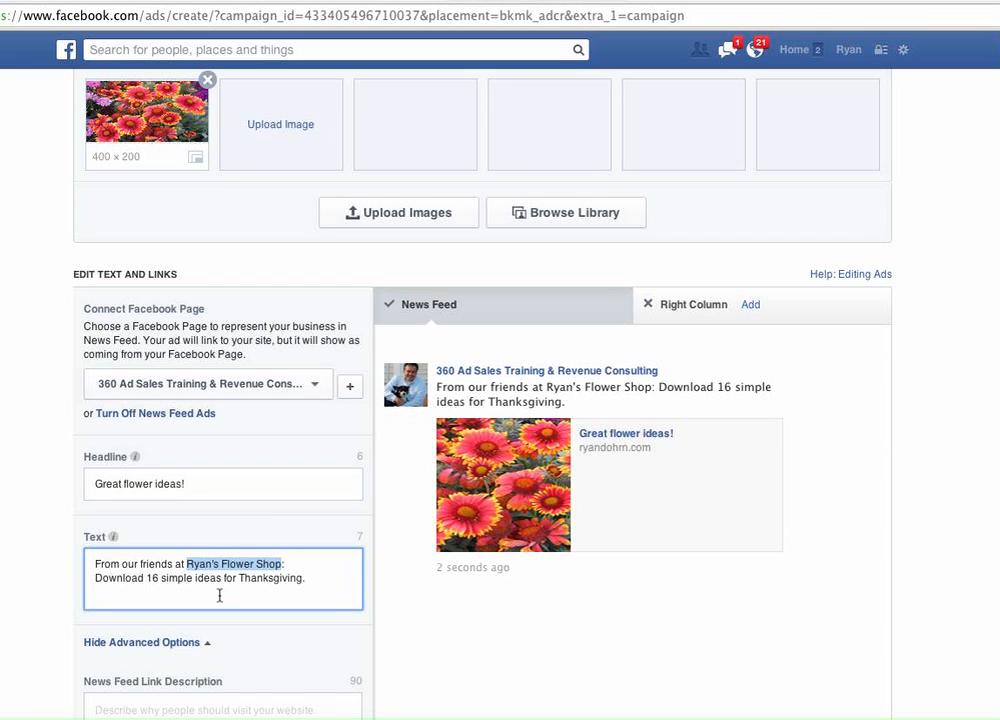
text(360)
key(BackSpace)
key(BackSpace)
key(BackSpace)
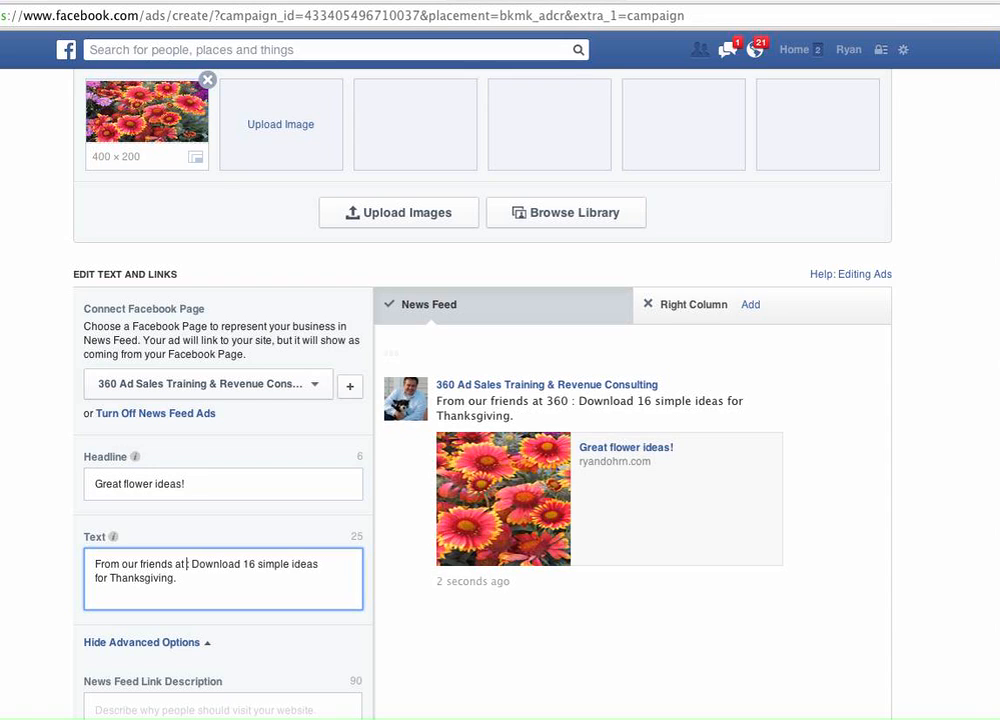
text(Andre)
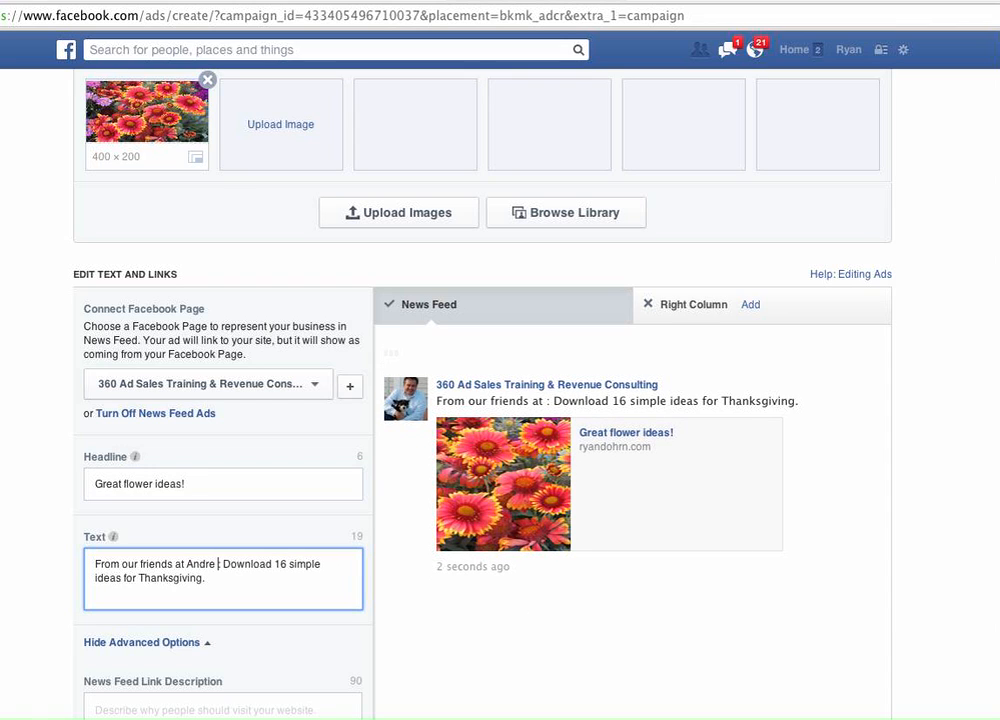
key(BackSpace)
key(BackSpace)
key(BackSpace)
key(BackSpace)
key(BackSpace)
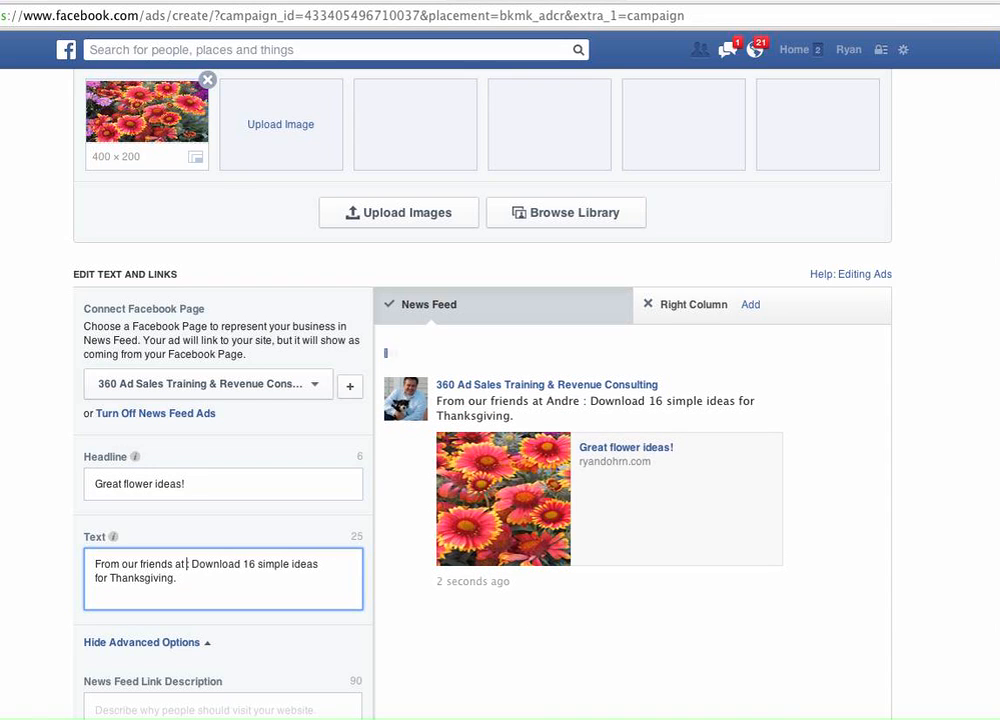
text(@)
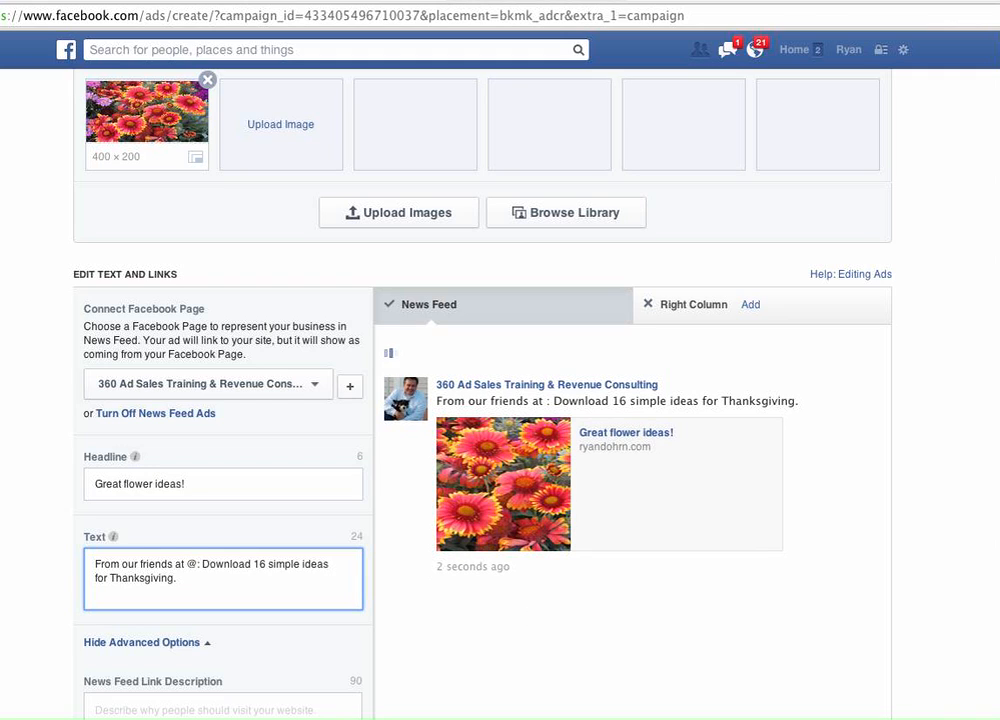
text(360ads)
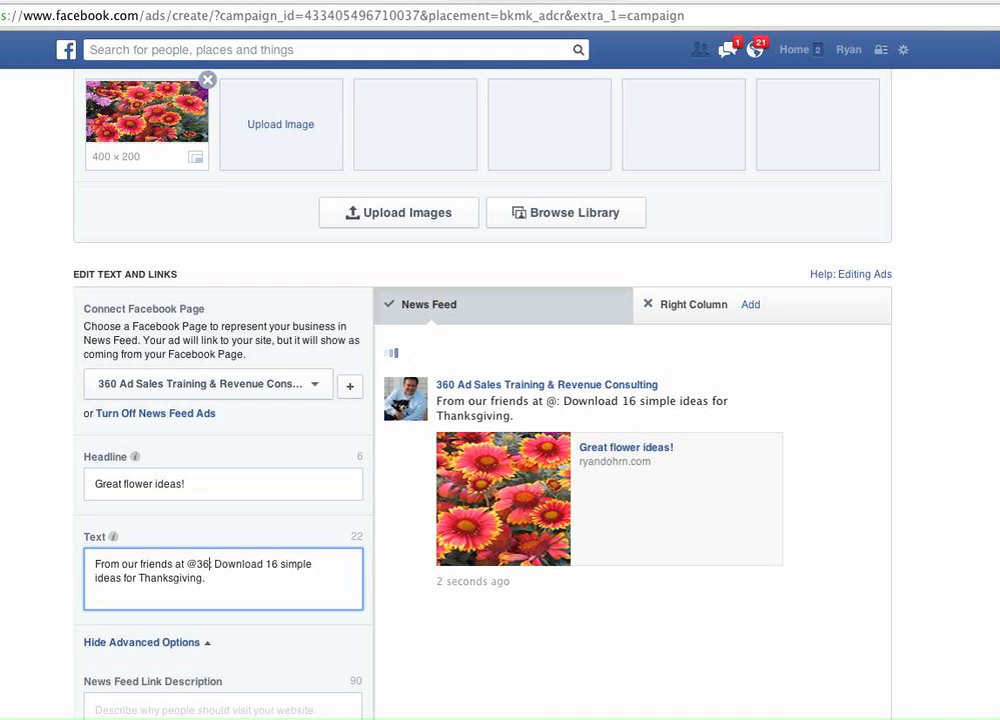
text(ales)
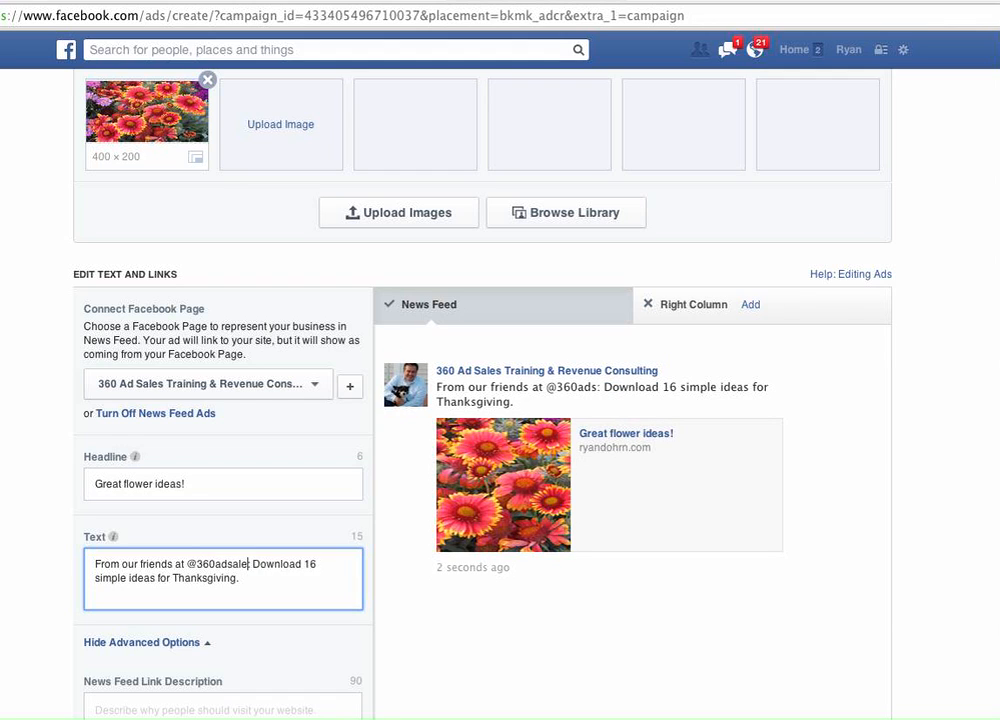
key(BackSpace)
key(BackSpace)
key(BackSpace)
key(BackSpace)
key(BackSpace)
key(BackSpace)
key(BackSpace)
key(BackSpace)
key(BackSpace)
key(BackSpace)
key(BackSpace)
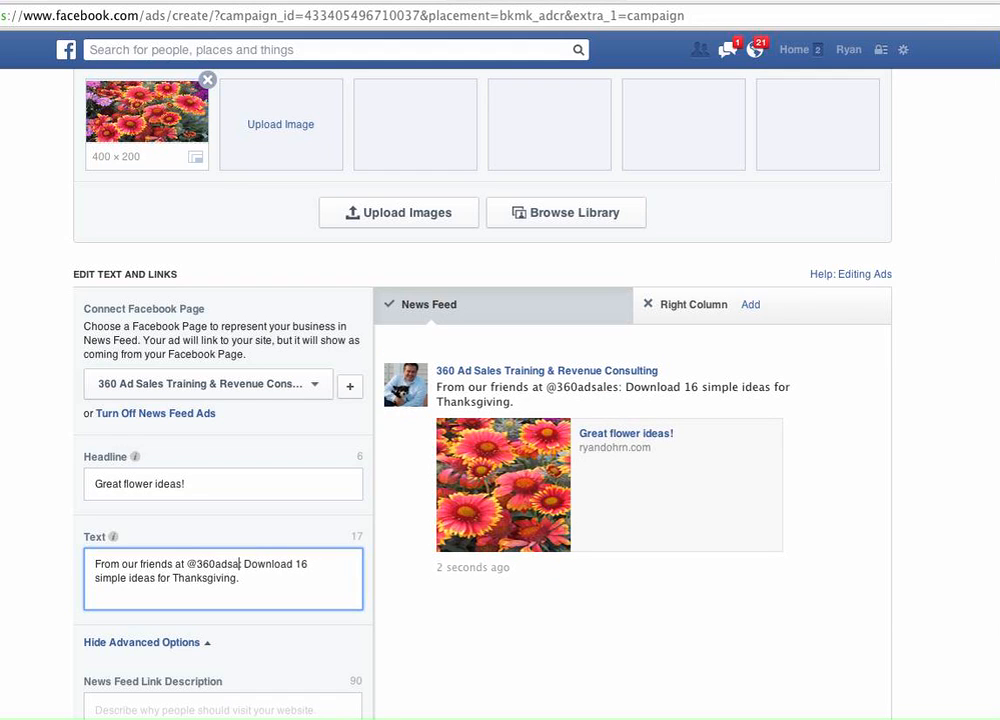
text(Ryan;s Flower)
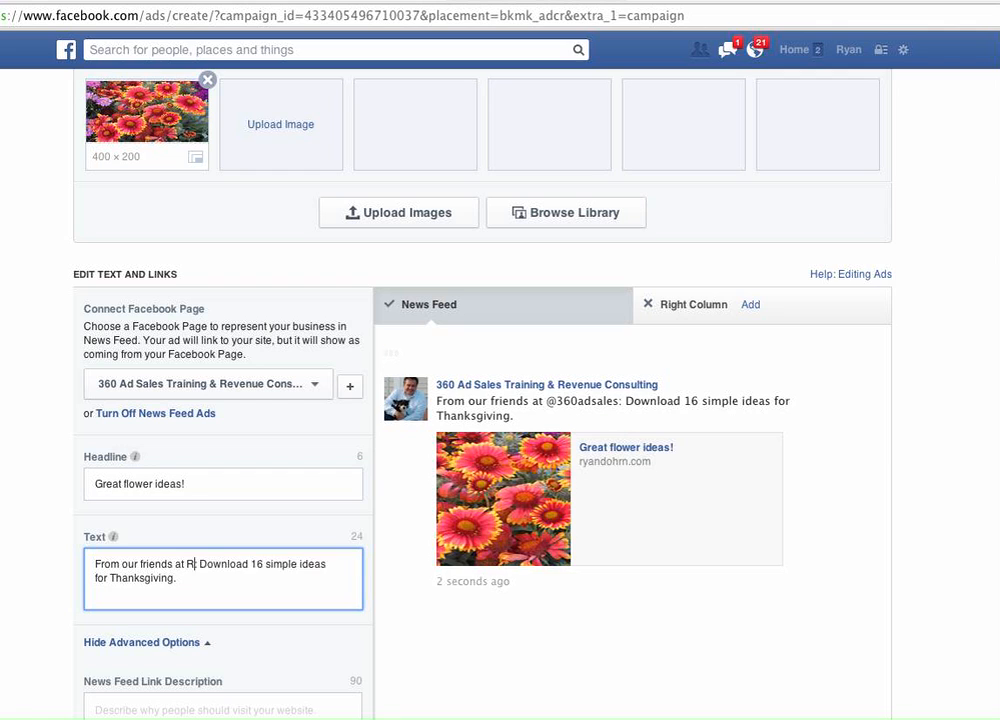
text( Shop)
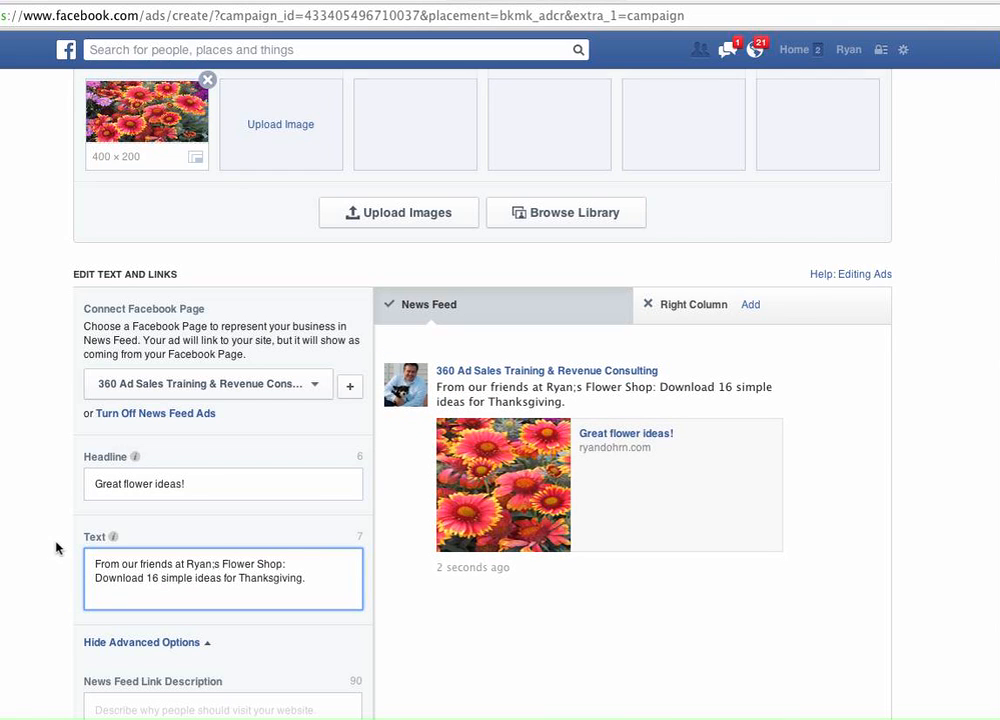
Set the News Feed link description to "Free advice from flower expert just for you!"
scroll(60, 549, down, 5)
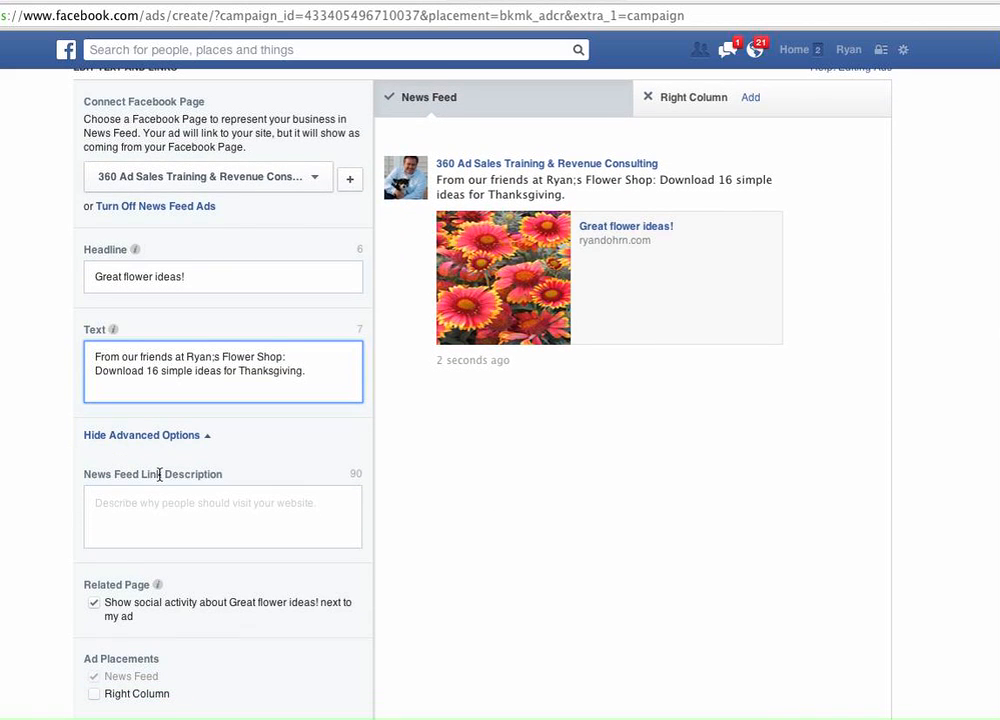
click(172, 504)
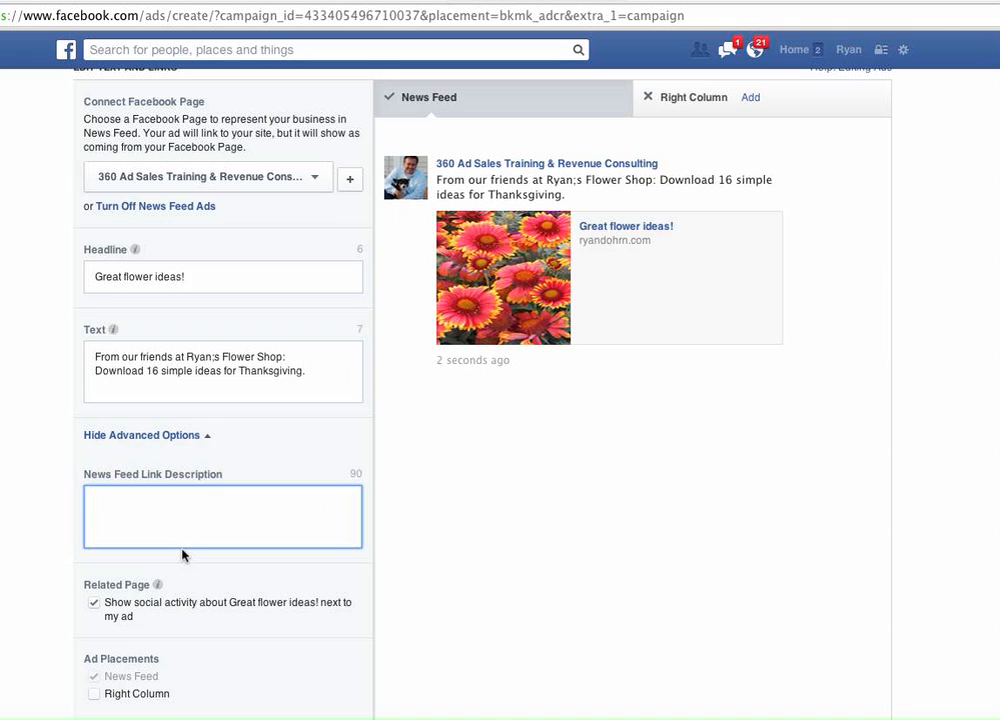
text(Free advice from )
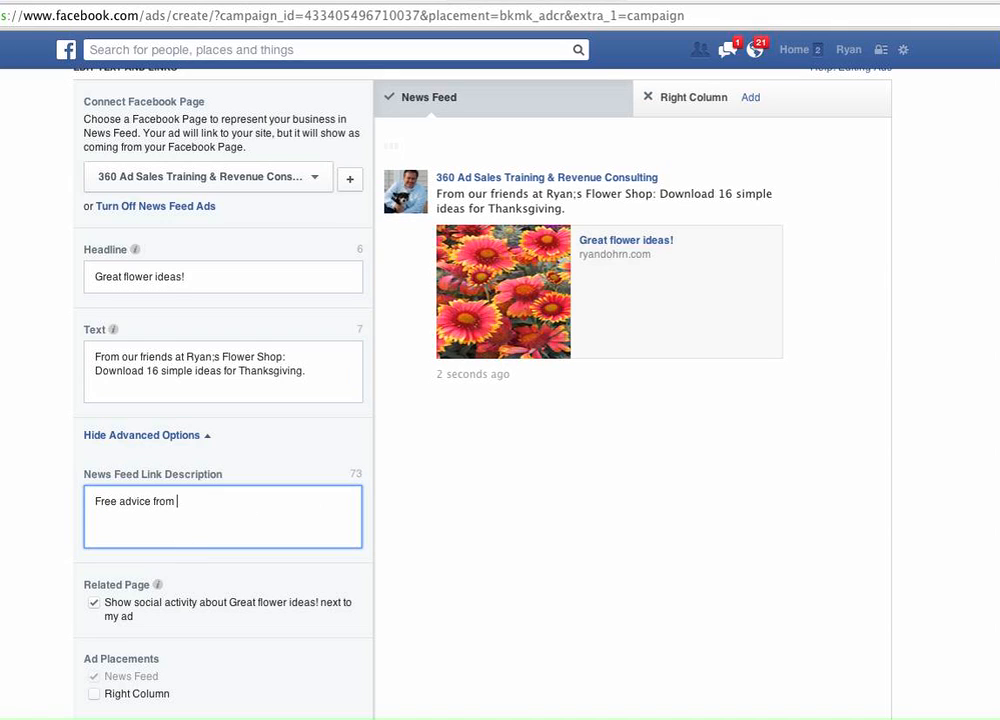
text(flower expert f)
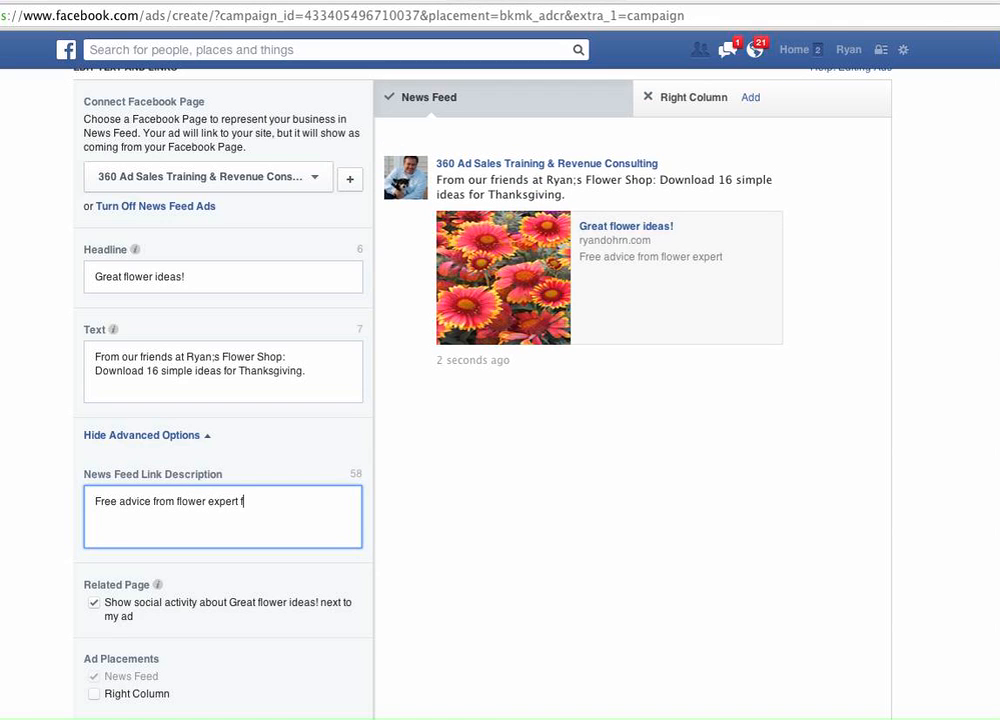
key(BackSpace)
text(just for you!)
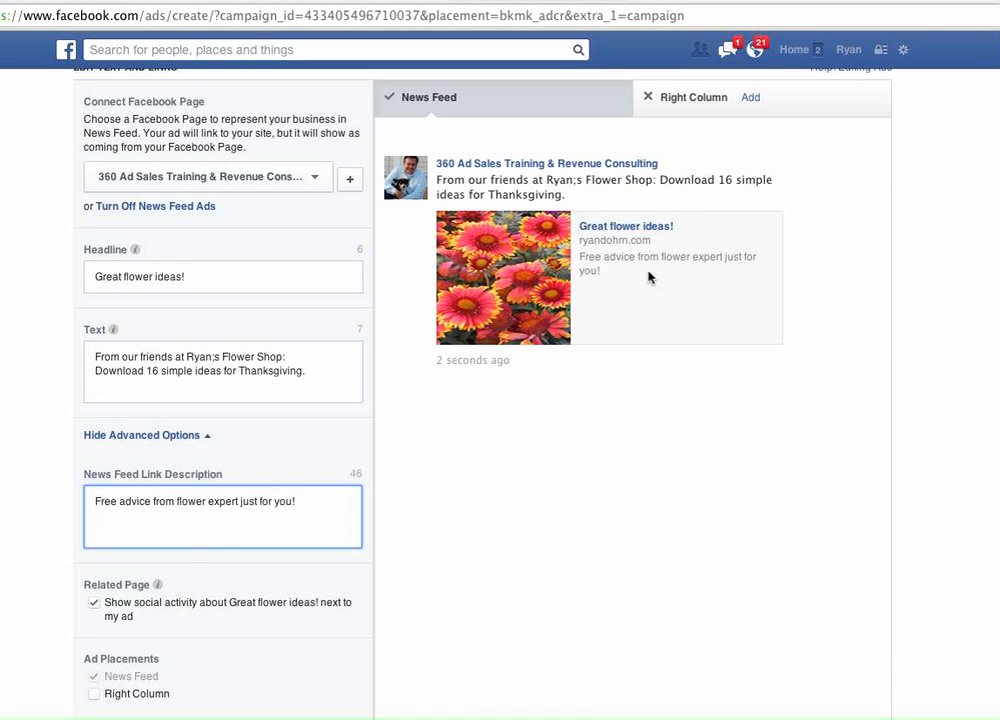
Add "This is an eBook that you will love and want to share with others." to the News Feed link description
text(Thsi is an e)
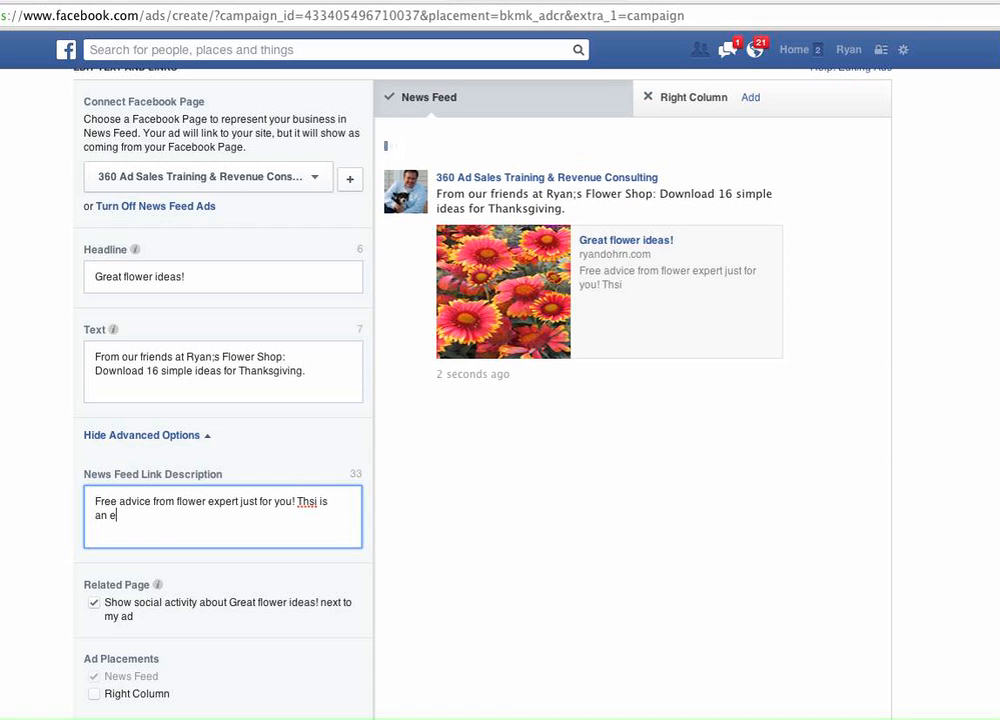
text(Book that you will love and w)
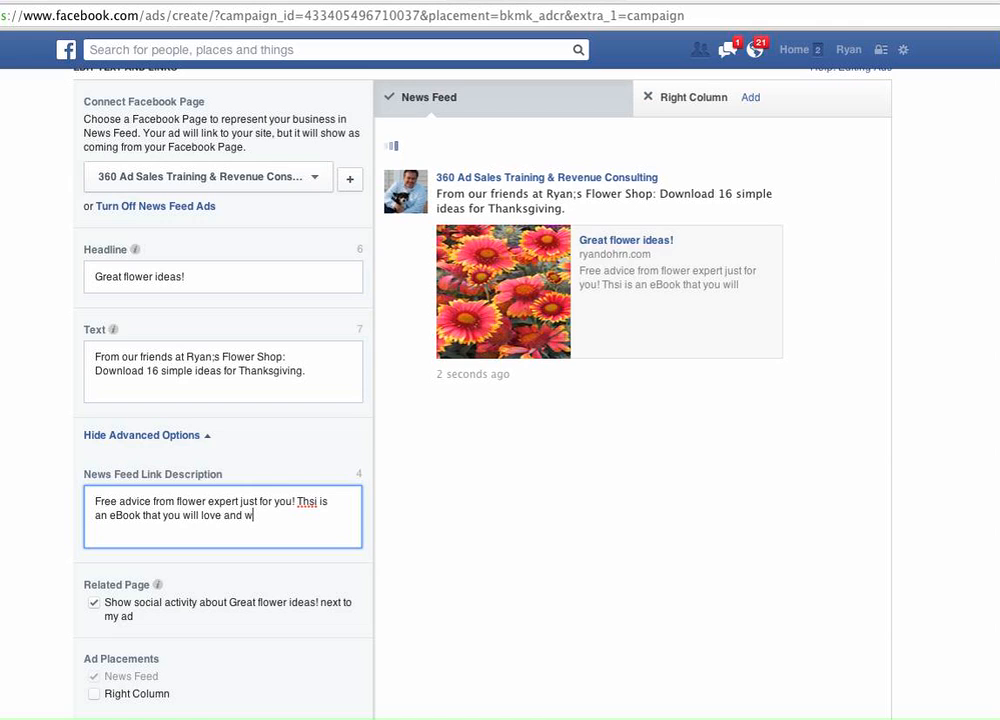
text(ant to share with others.)
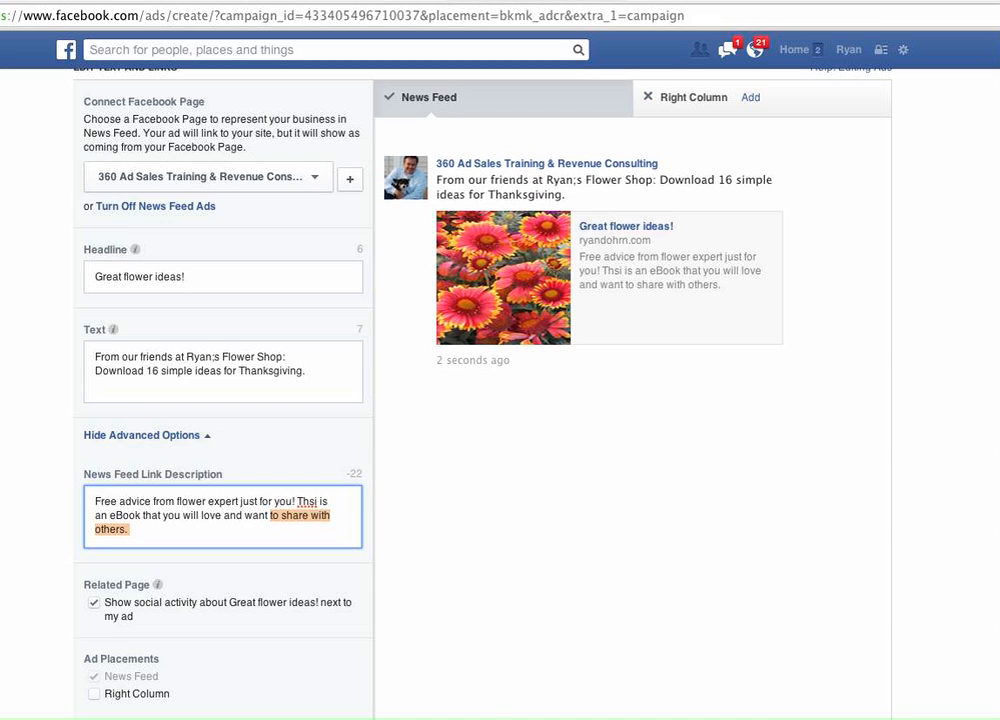
click(302, 501)
key(BackSpace)
key(BackSpace)
text(is)
scroll(47, 527, up, 3)
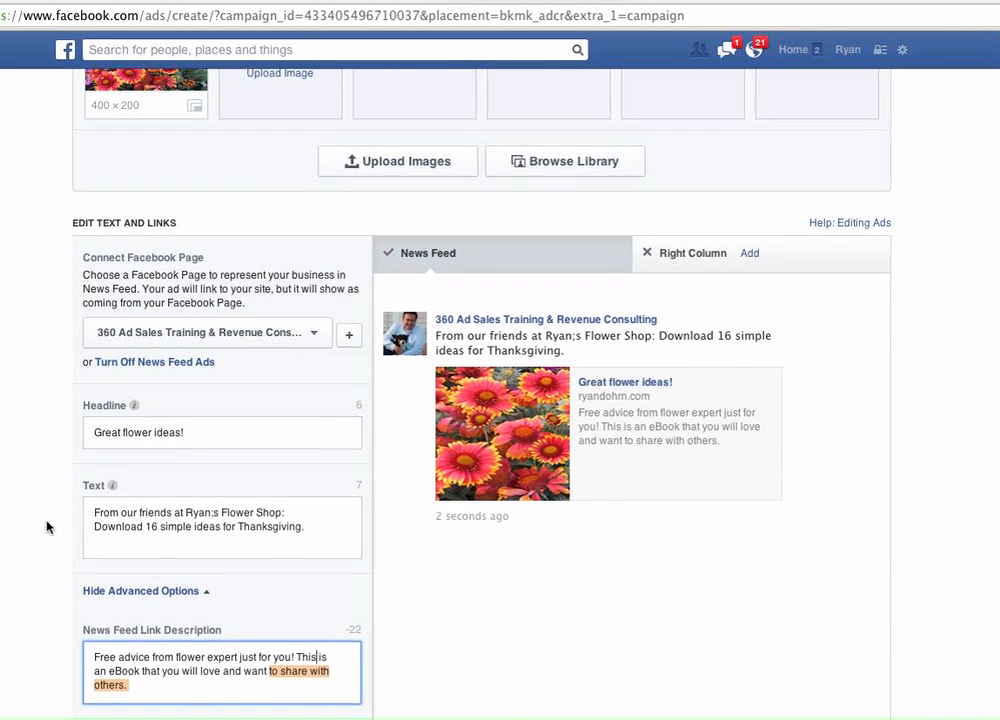
Set the audience's minimum age to 25 and limit its gender to women
scroll(47, 527, down, 3)
scroll(47, 527, down, 5)
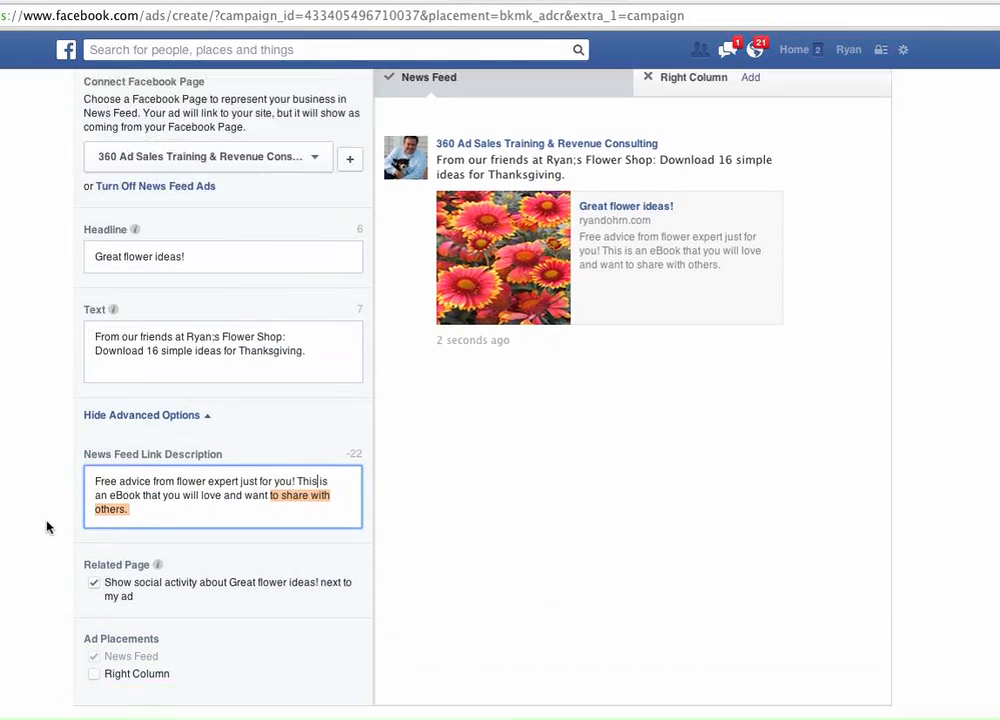
scroll(47, 527, down, 6)
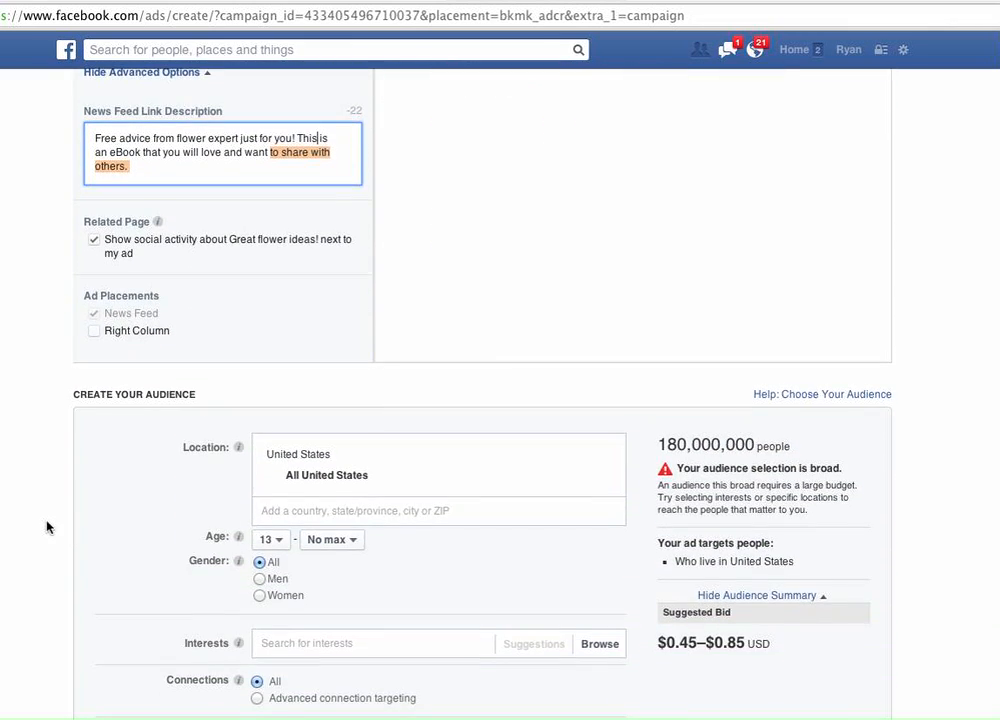
scroll(47, 527, down, 1)
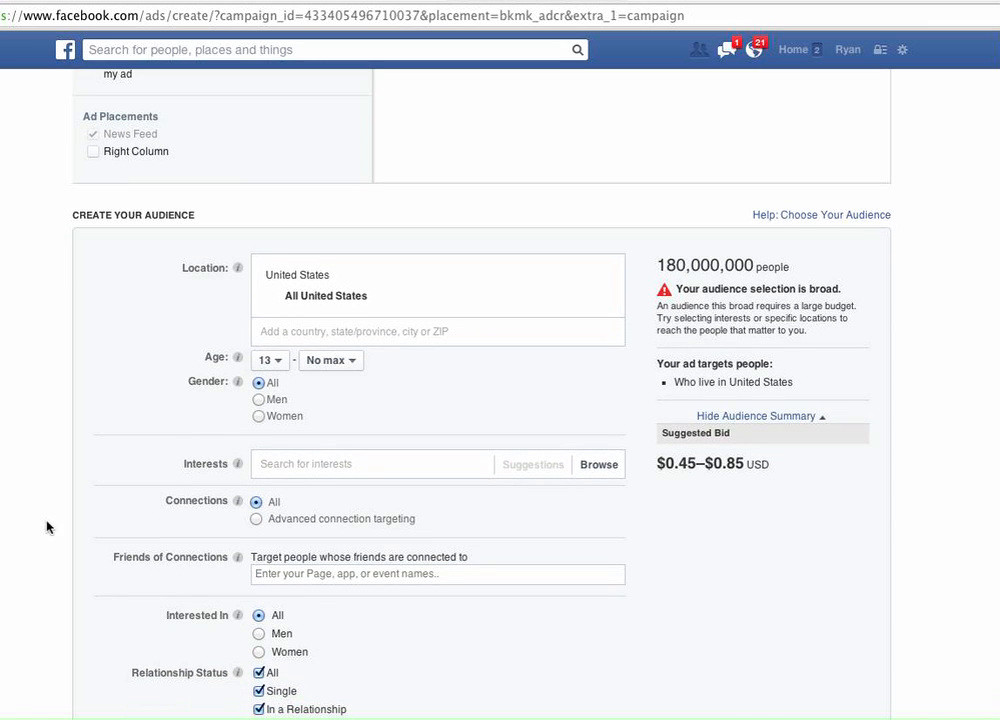
click(276, 361)
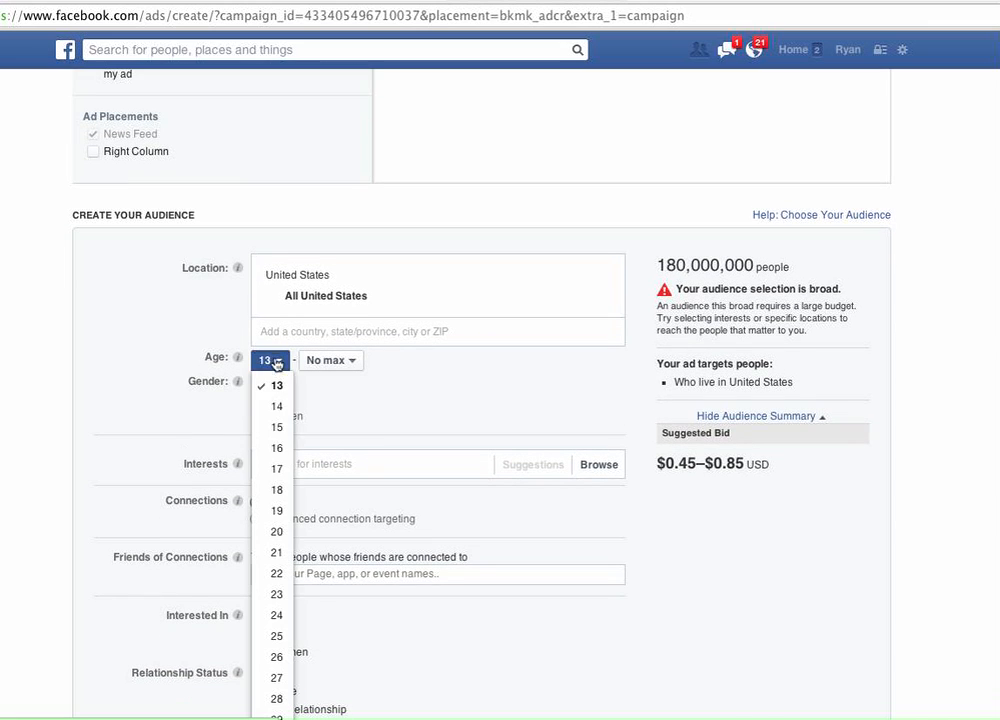
scroll(268, 455, down, 2)
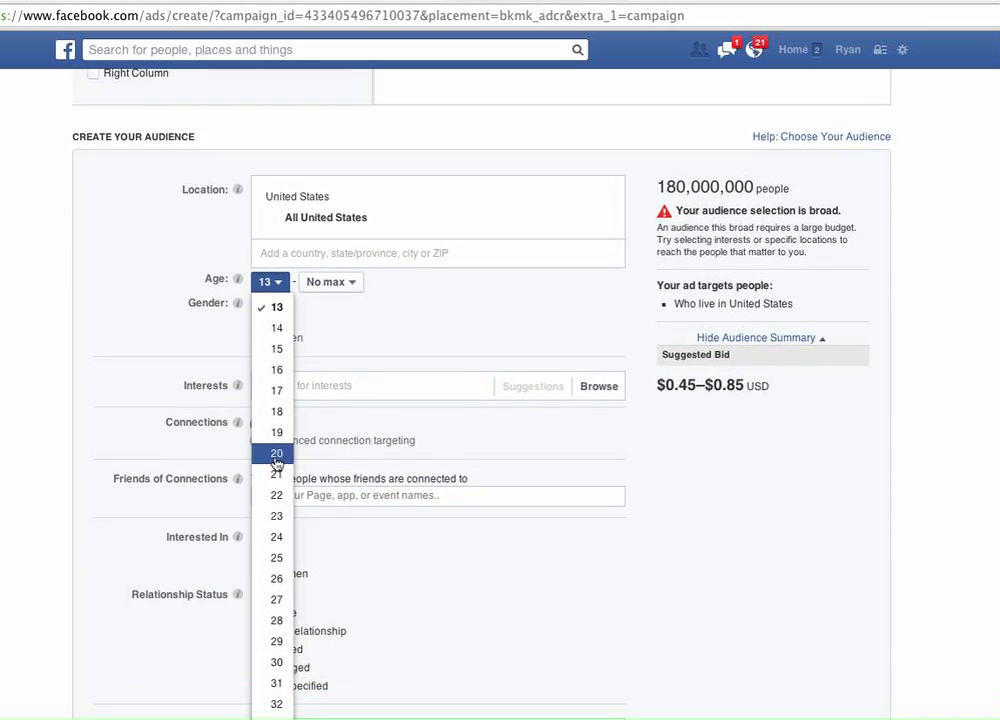
click(279, 557)
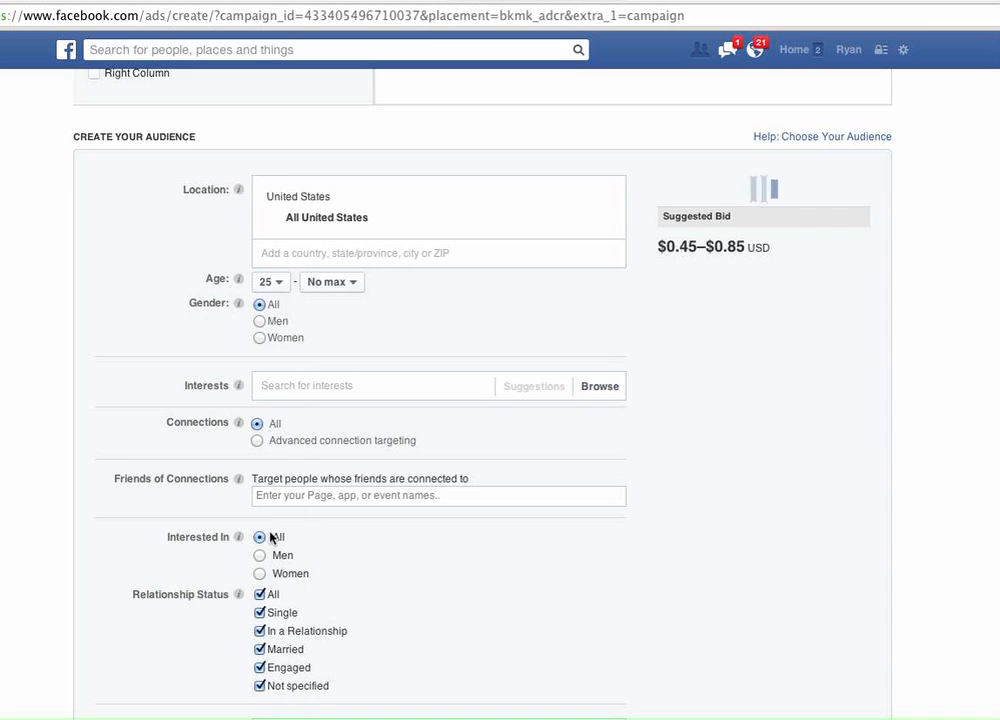
click(261, 339)
Switch the new campaign's schedule from running continuously to a set start and end date
scroll(34, 374, down, 3)
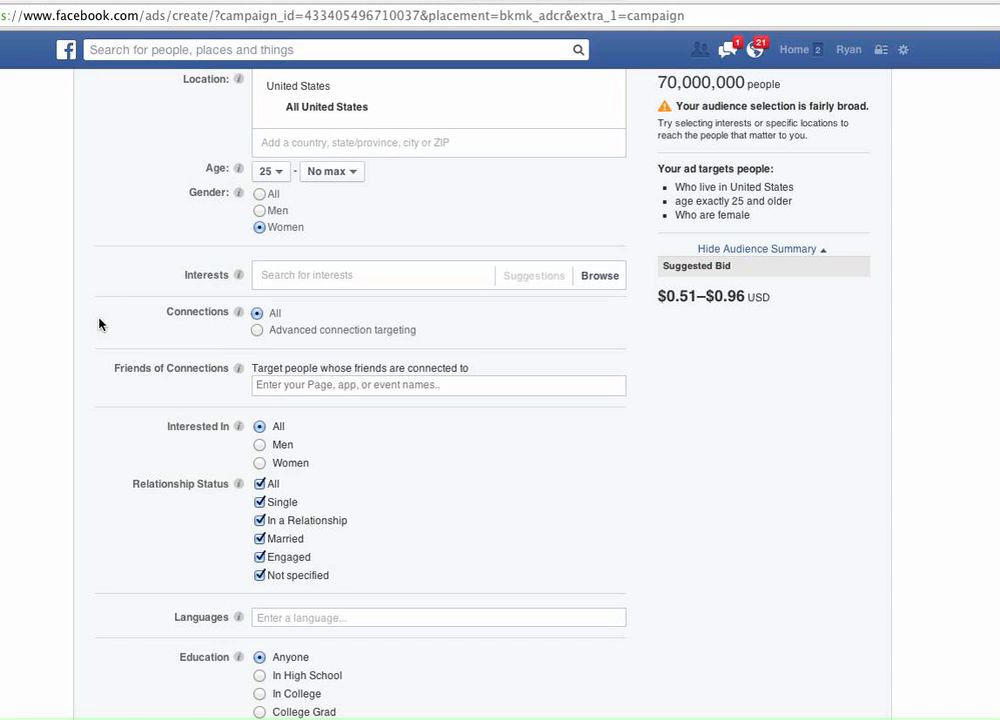
scroll(97, 320, down, 5)
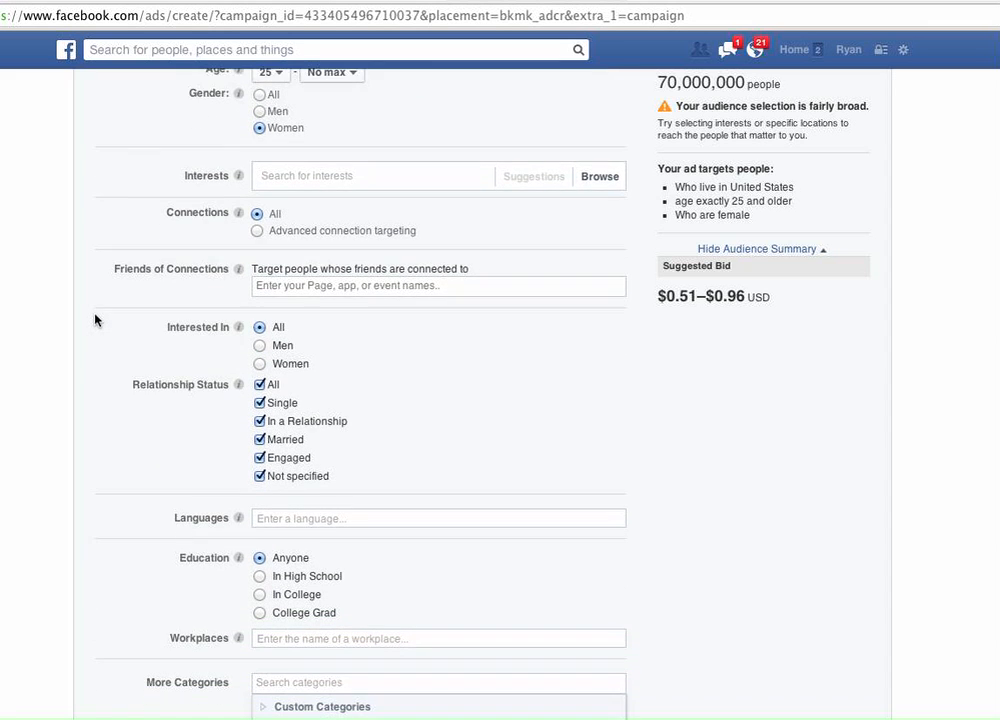
scroll(96, 320, down, 4)
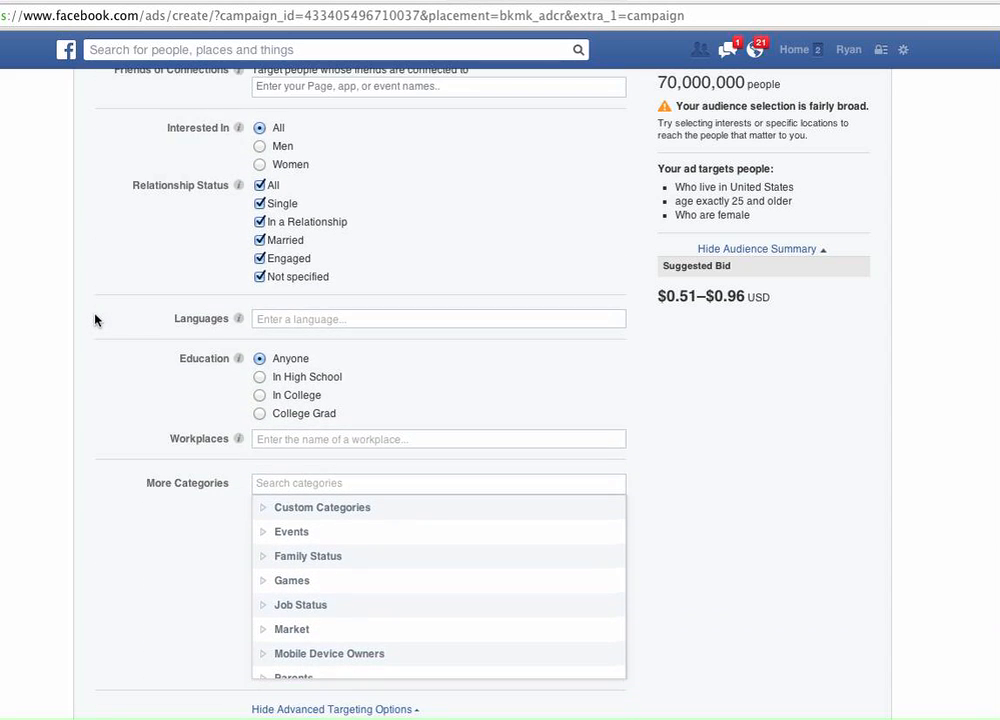
scroll(96, 320, down, 2)
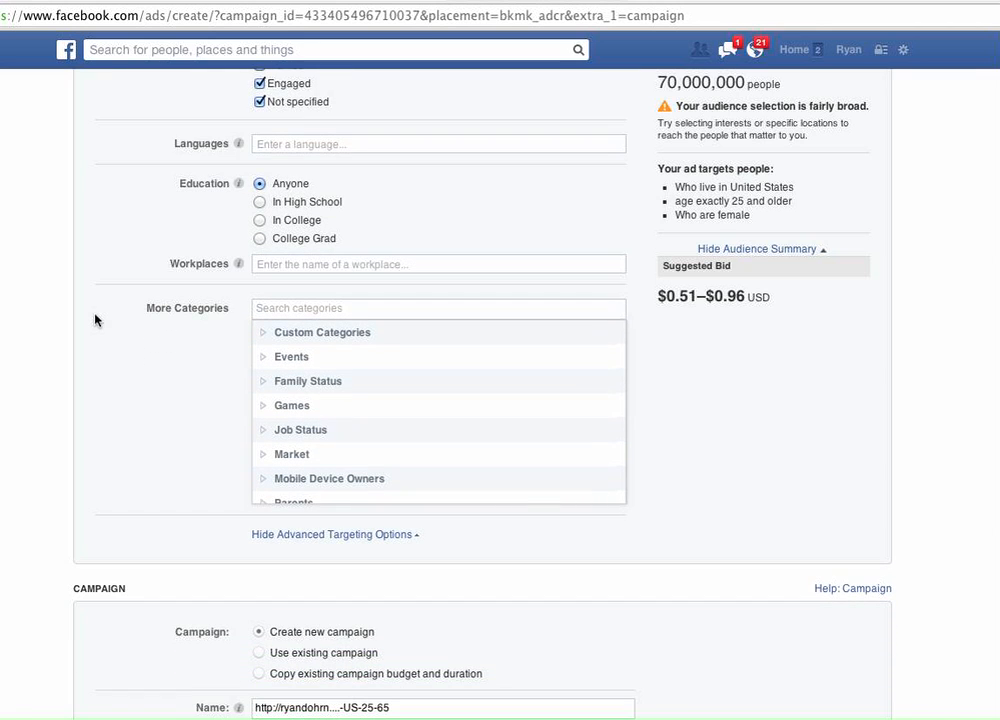
scroll(96, 320, down, 5)
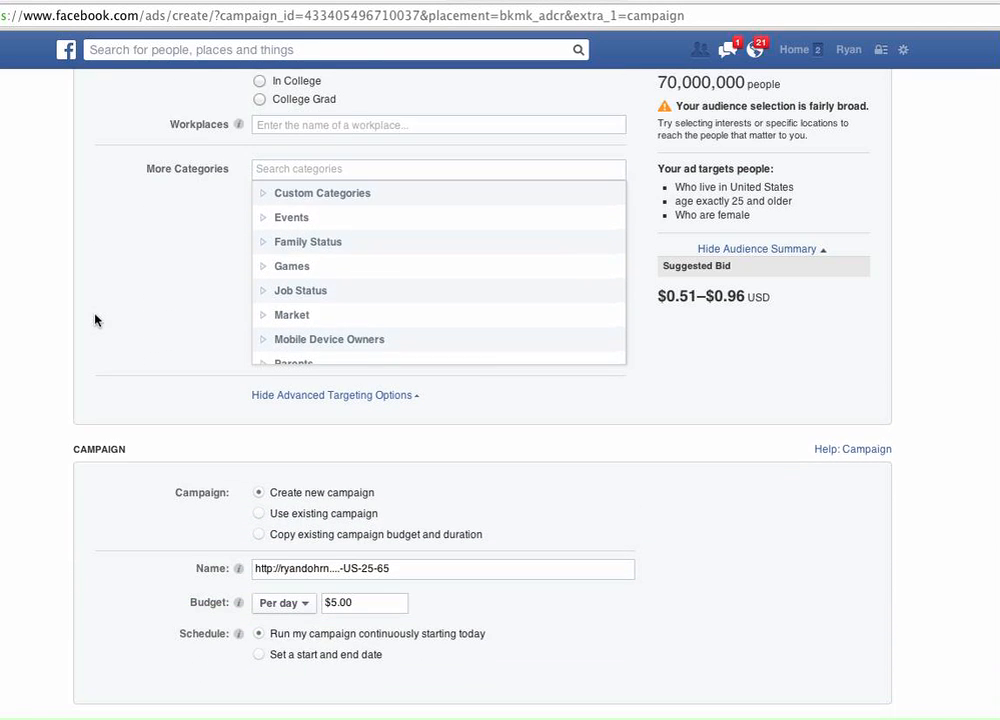
scroll(96, 320, down, 1)
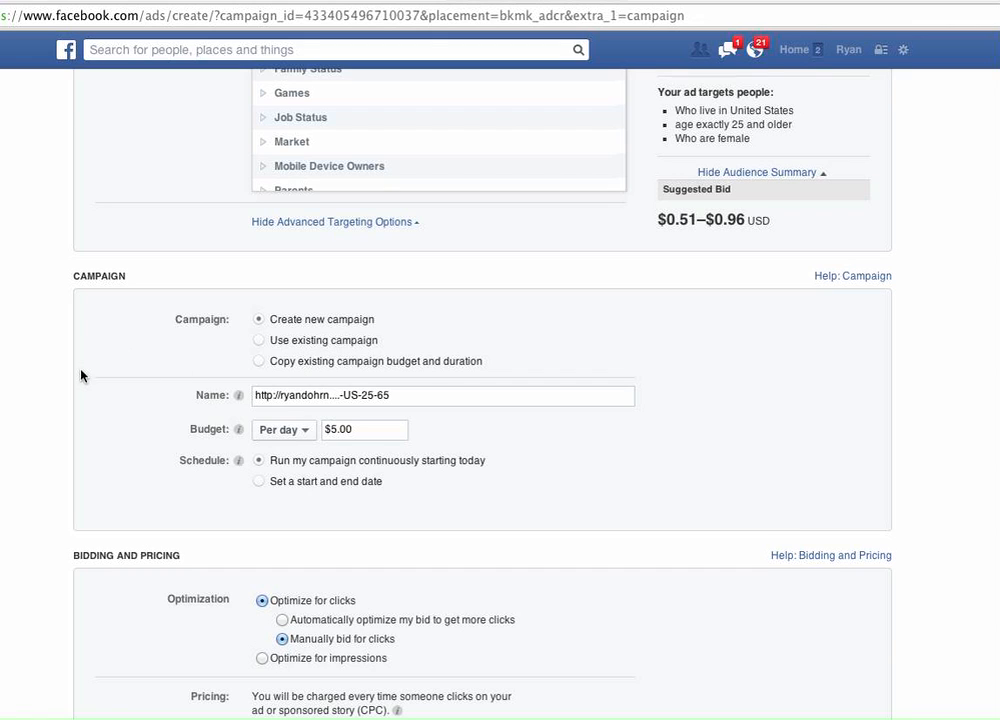
click(259, 482)
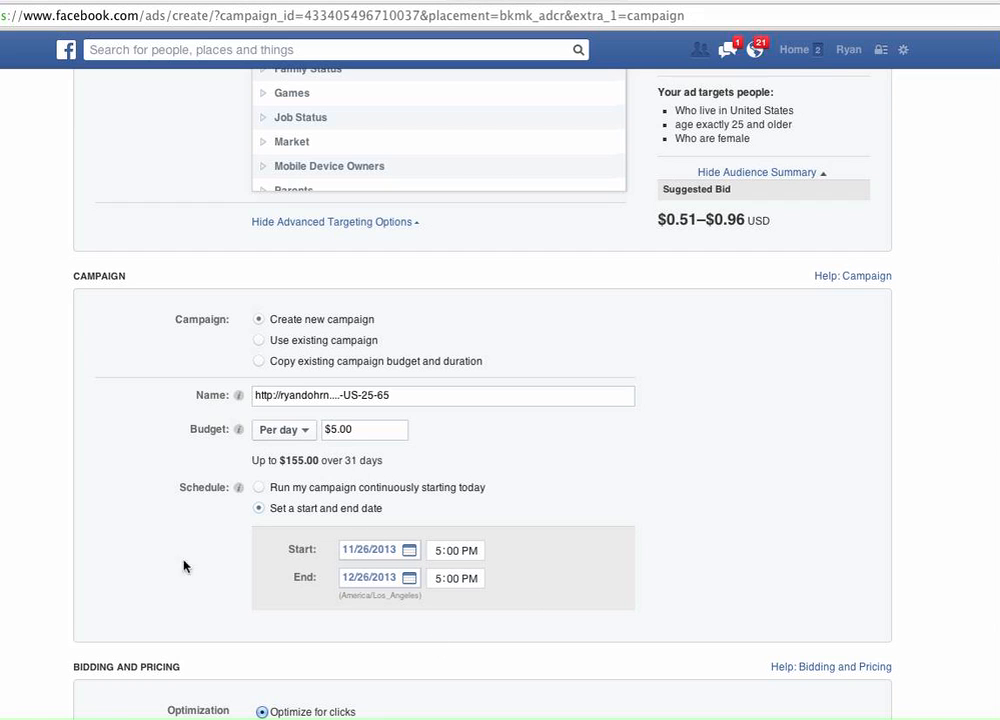
Change the bidding optimization from clicks to impressions
scroll(62, 379, down, 2)
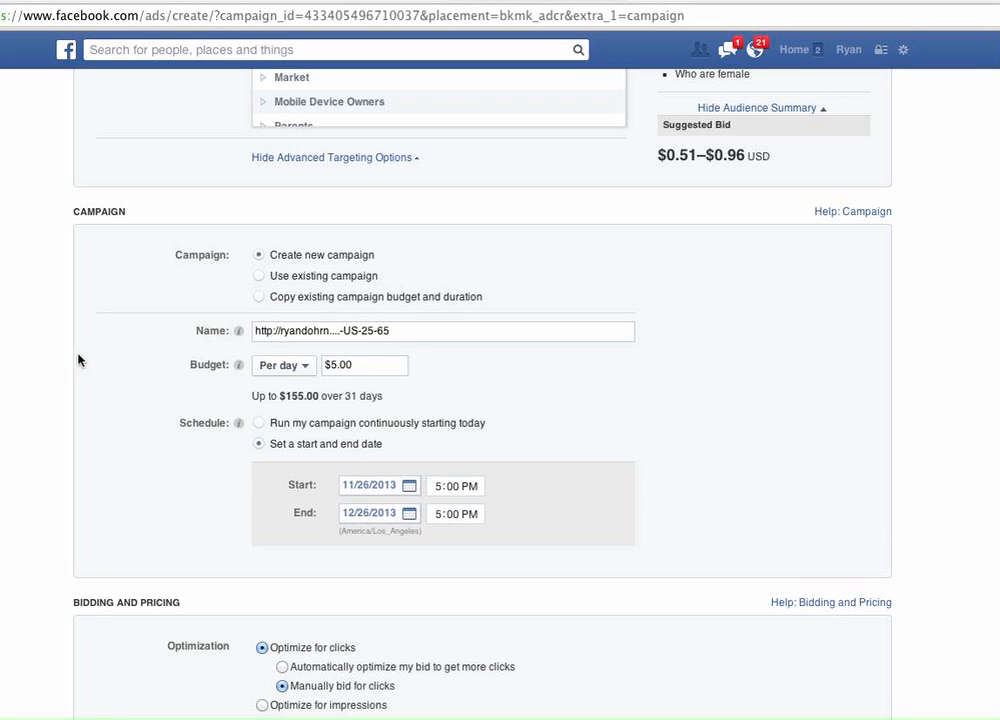
scroll(89, 357, down, 3)
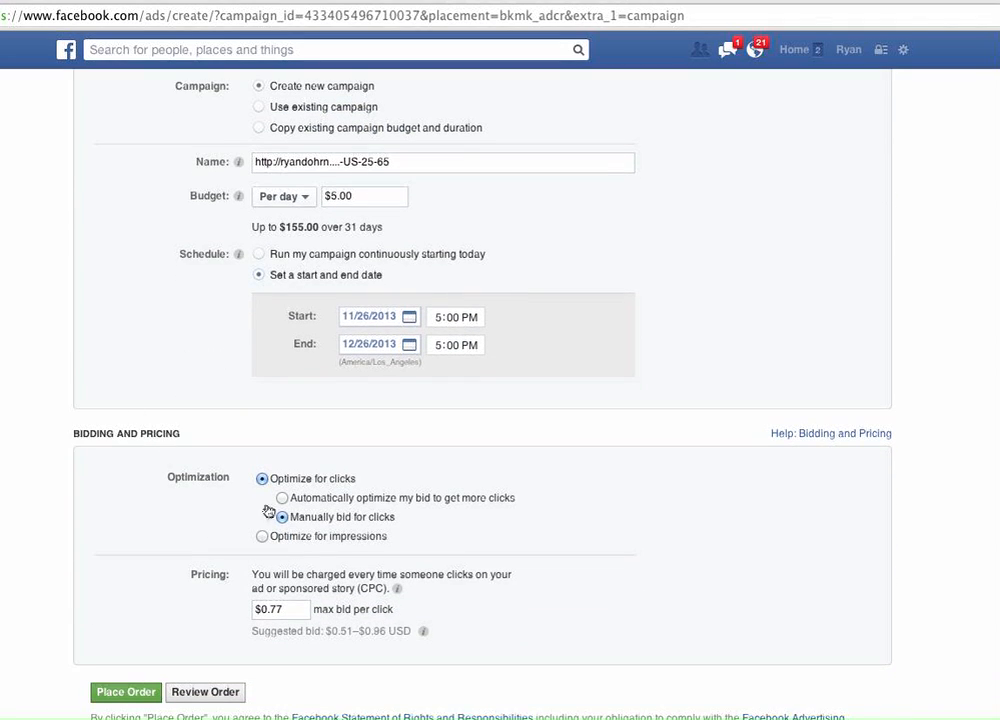
click(262, 537)
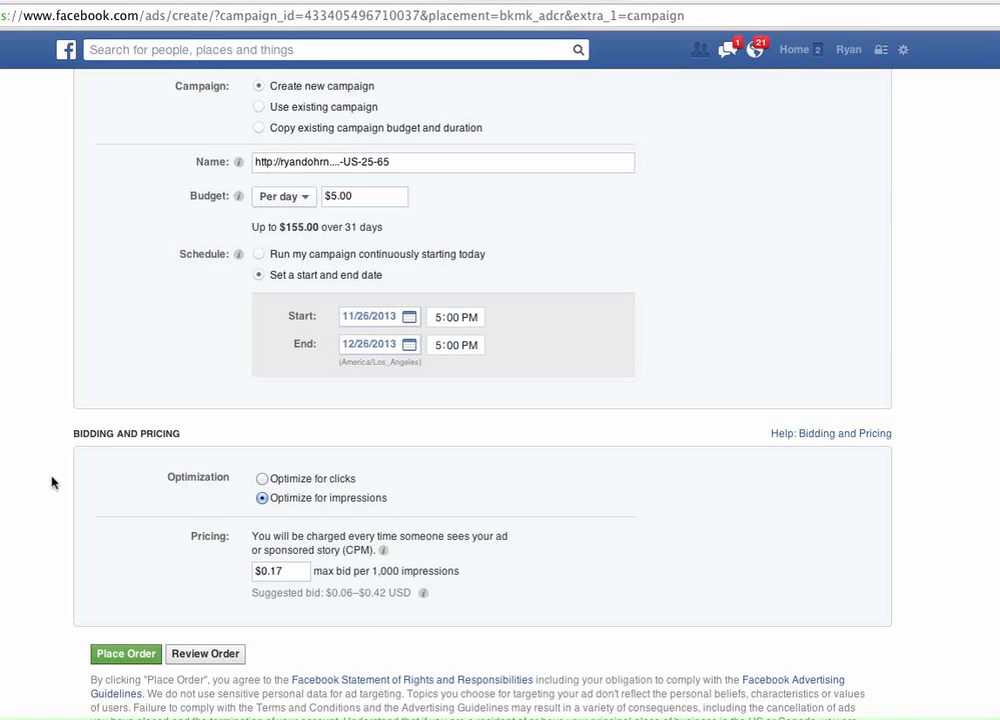
scroll(47, 432, down, 2)
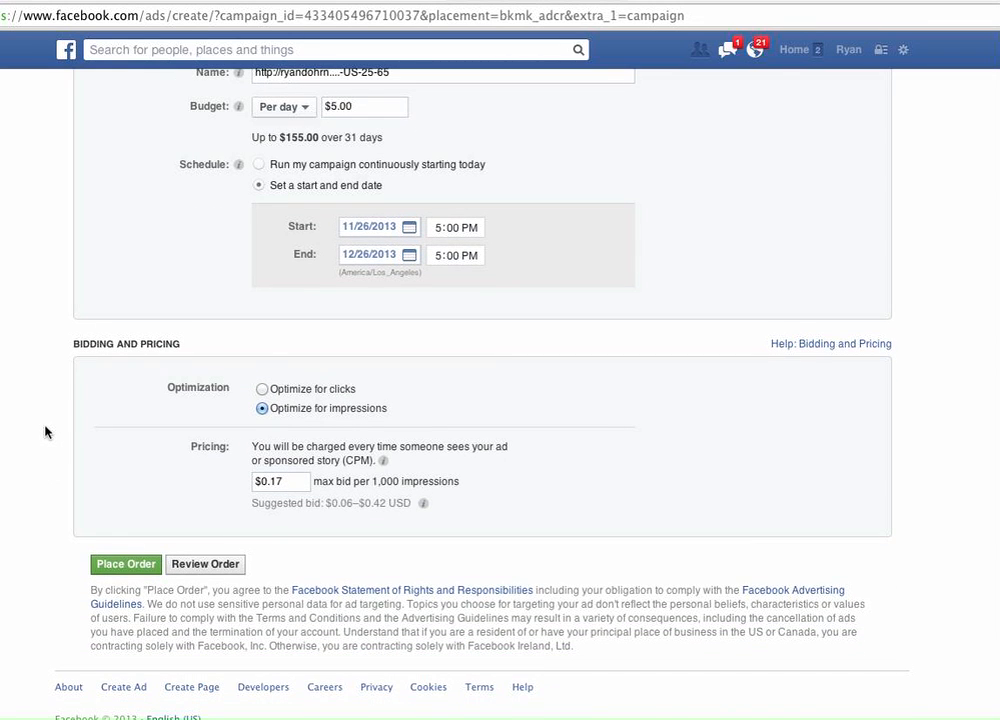
Target people whose friends are connected to the 360 Ad Sales Training & Revenue Consulting page
scroll(45, 432, up, 10)
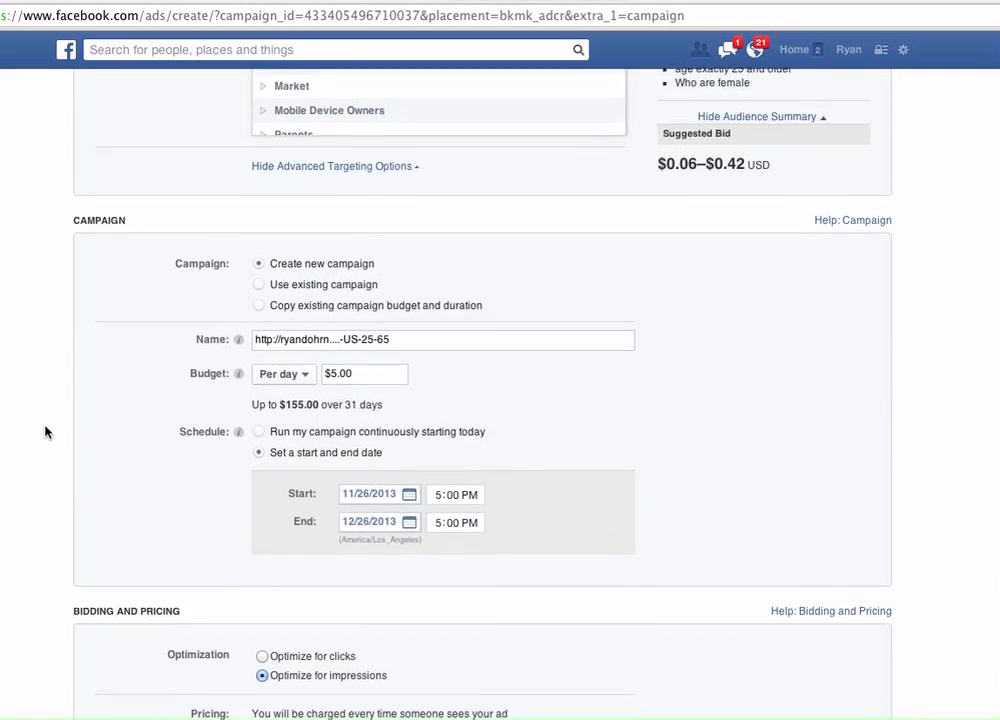
scroll(45, 432, up, 5)
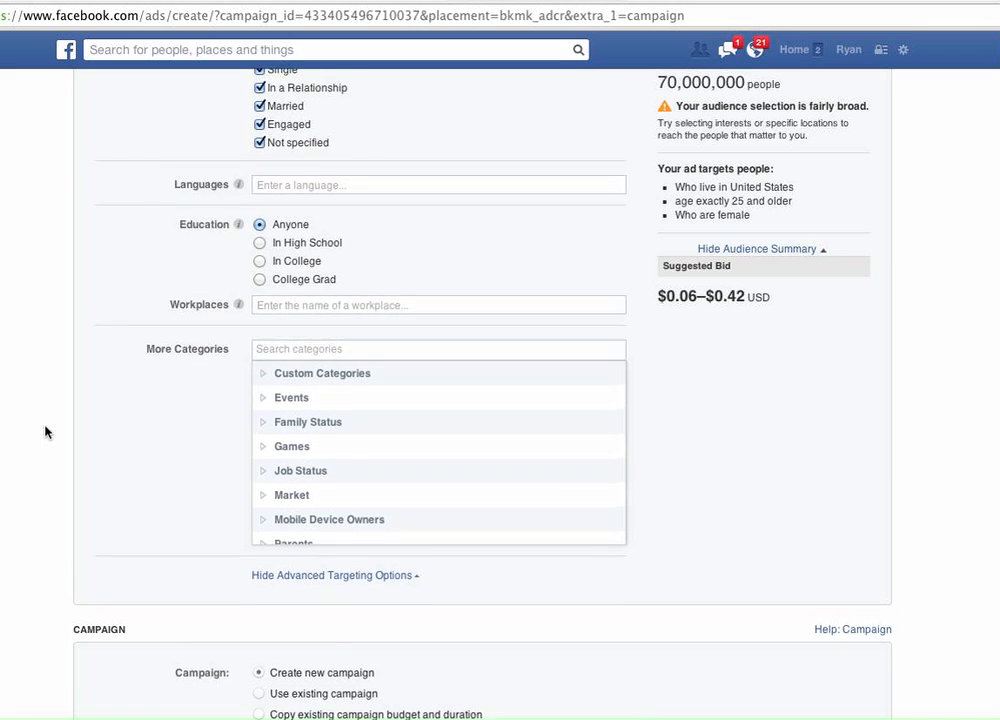
scroll(45, 432, up, 4)
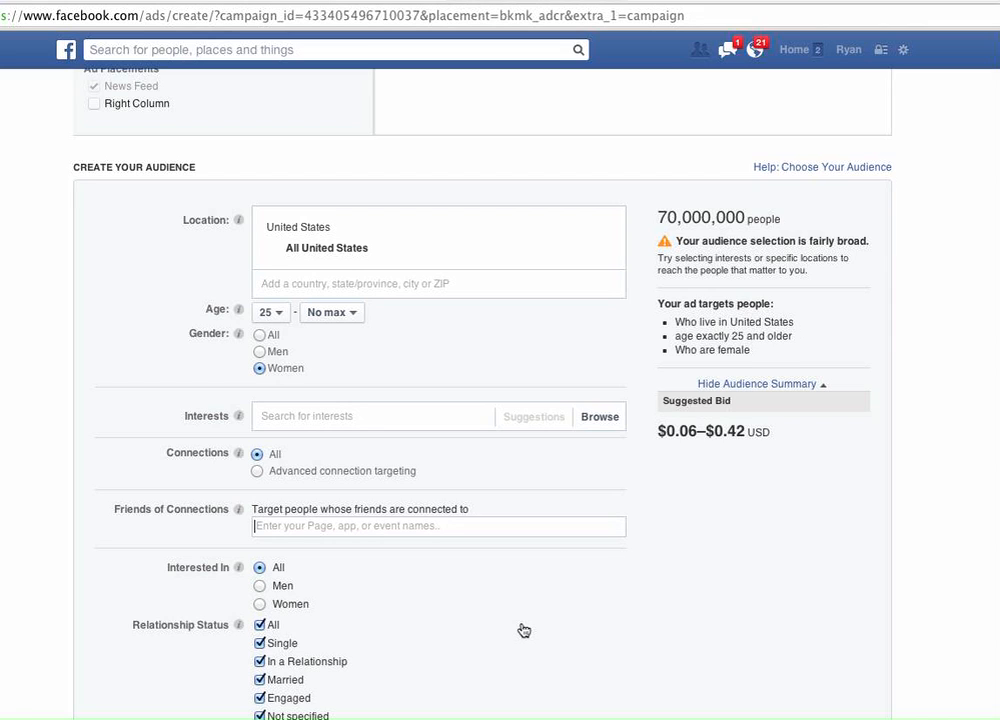
text(360)
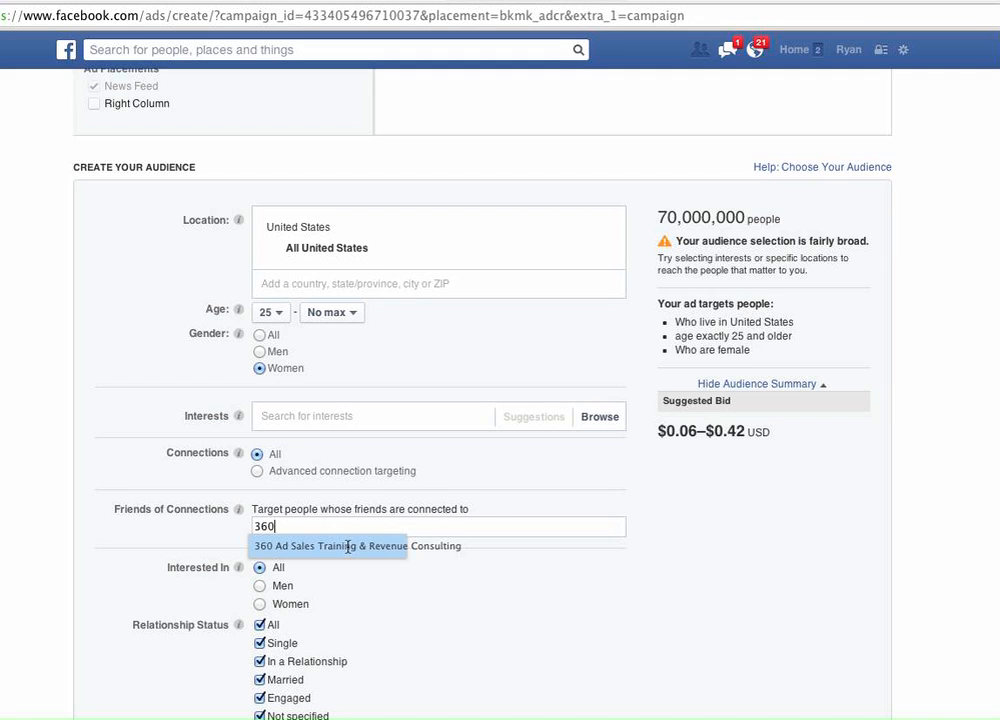
click(388, 547)
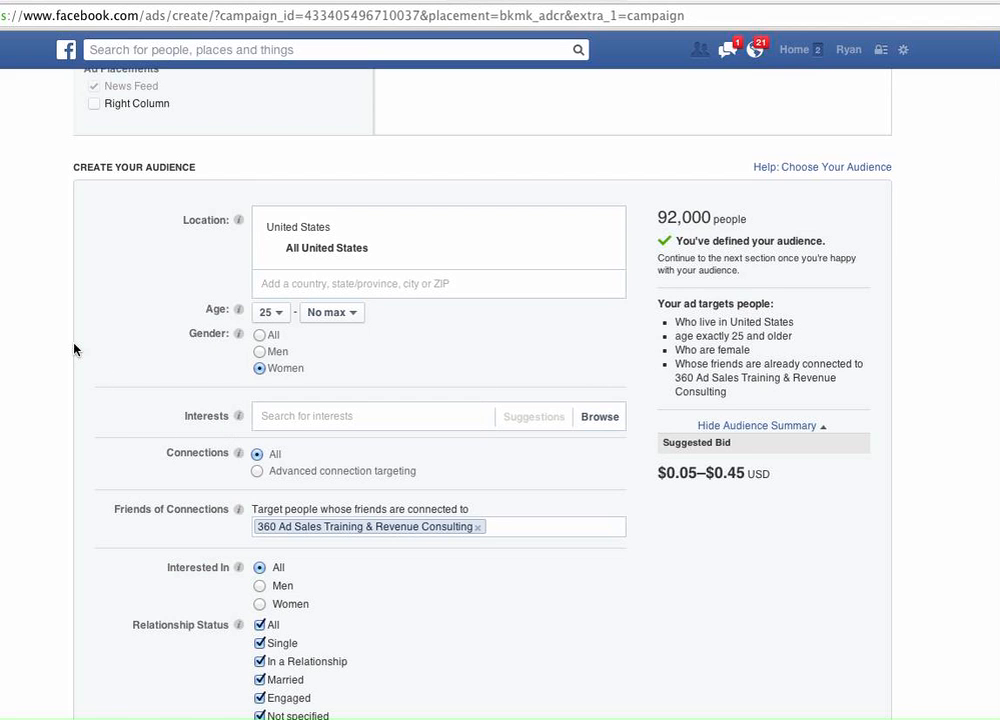
Review the campaign budget, schedule and impression bid, along with the ad's News Feed preview, image and website objective
scroll(75, 348, down, 5)
scroll(74, 349, down, 10)
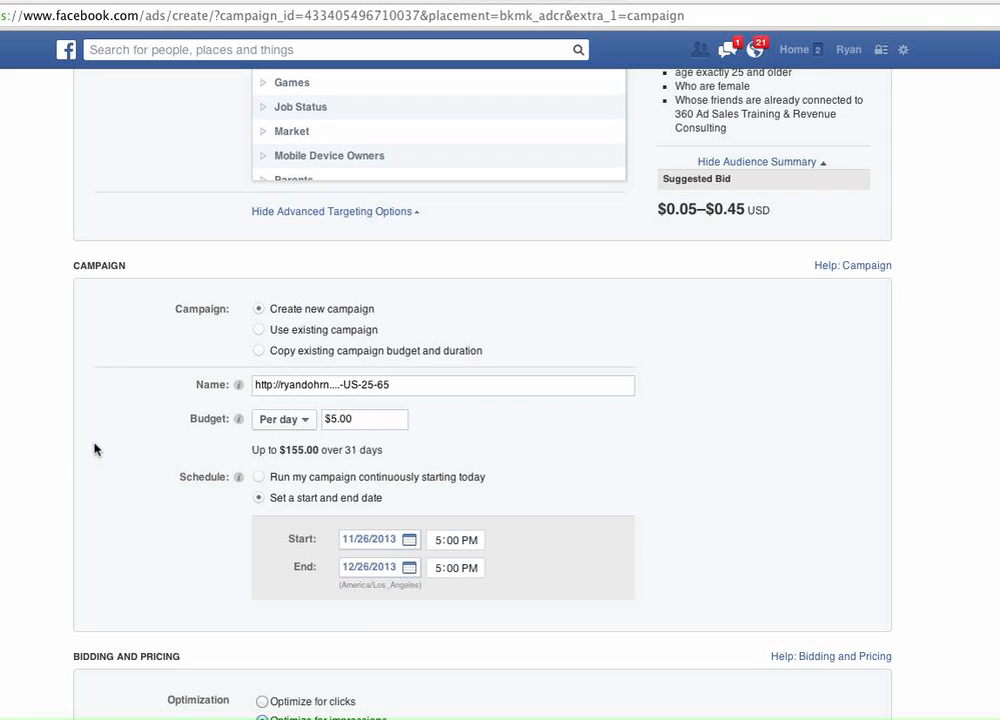
scroll(69, 458, down, 3)
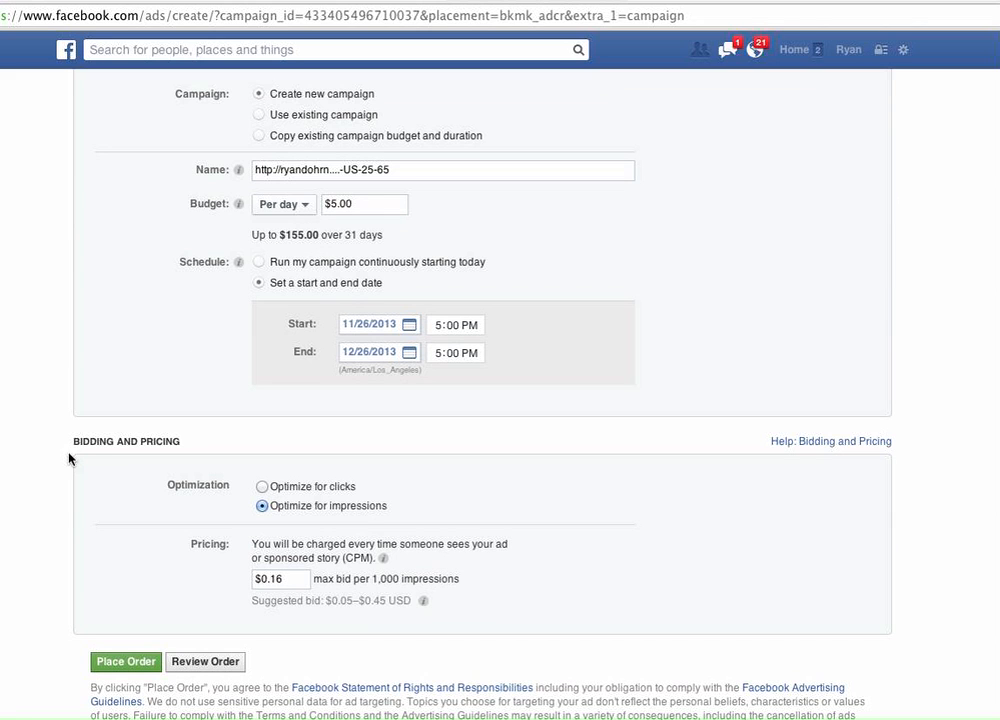
scroll(68, 458, up, 12)
scroll(68, 458, up, 10)
scroll(68, 458, up, 2)
scroll(68, 458, down, 5)
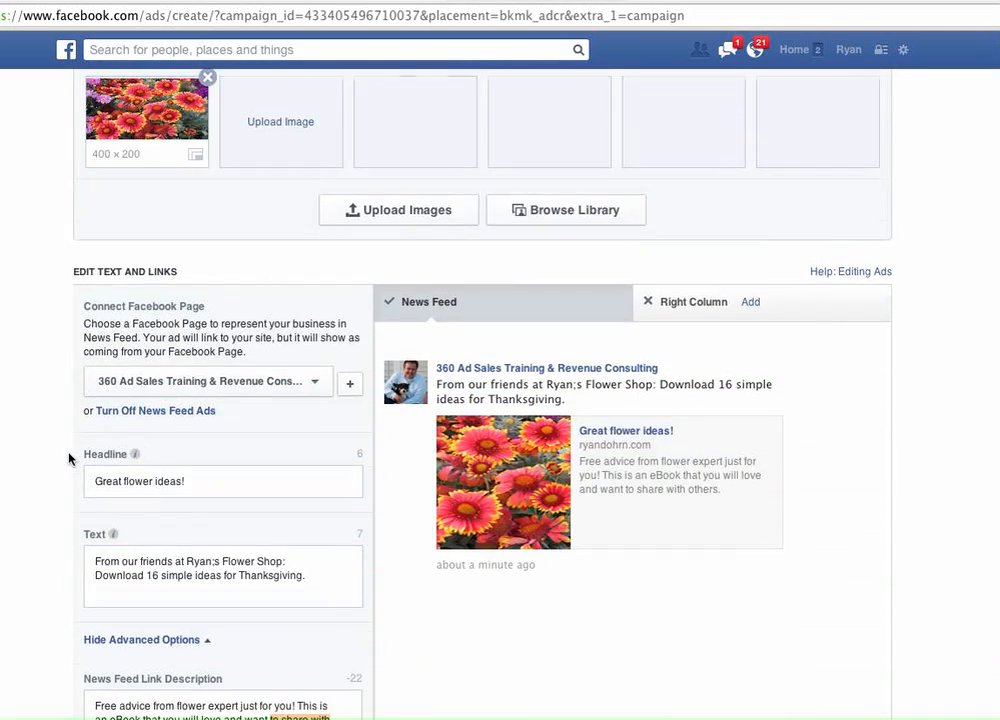
scroll(68, 458, up, 5)
scroll(68, 458, down, 5)
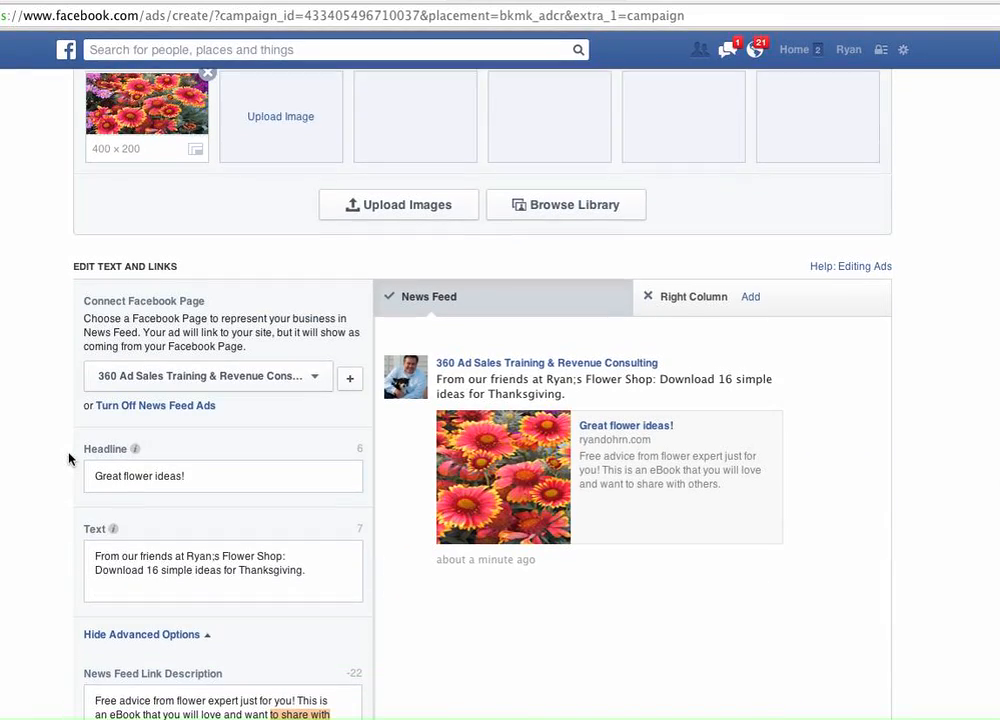
scroll(68, 458, down, 7)
scroll(68, 458, up, 5)
scroll(68, 458, up, 6)
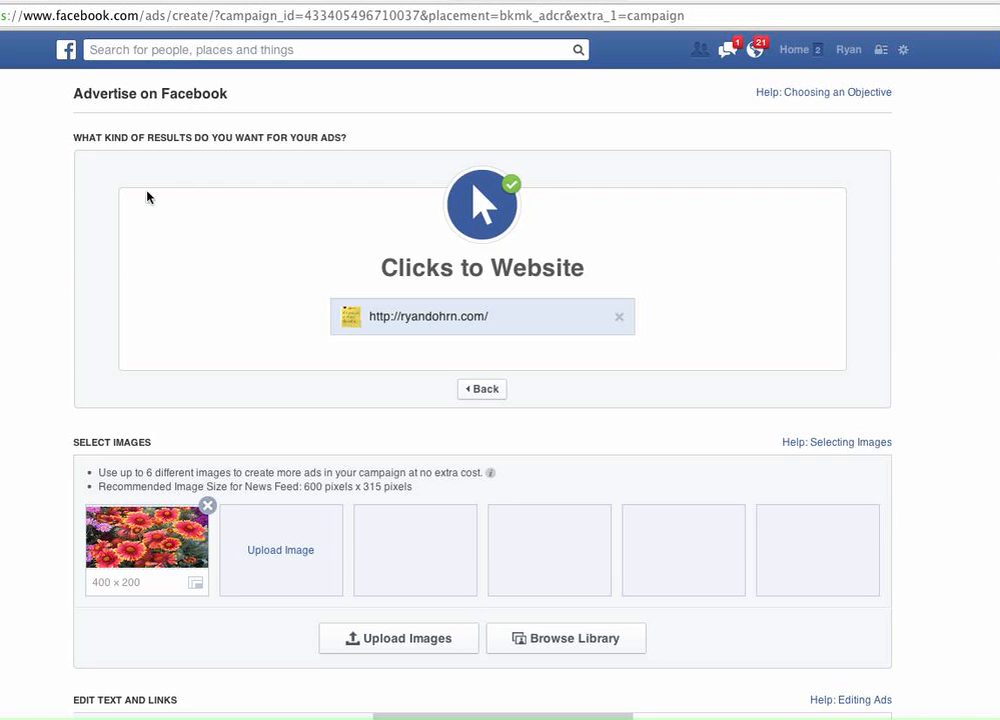
click(190, 16)
click(190, 16)
double_click(190, 16)
drag(150, 15, 724, 14)
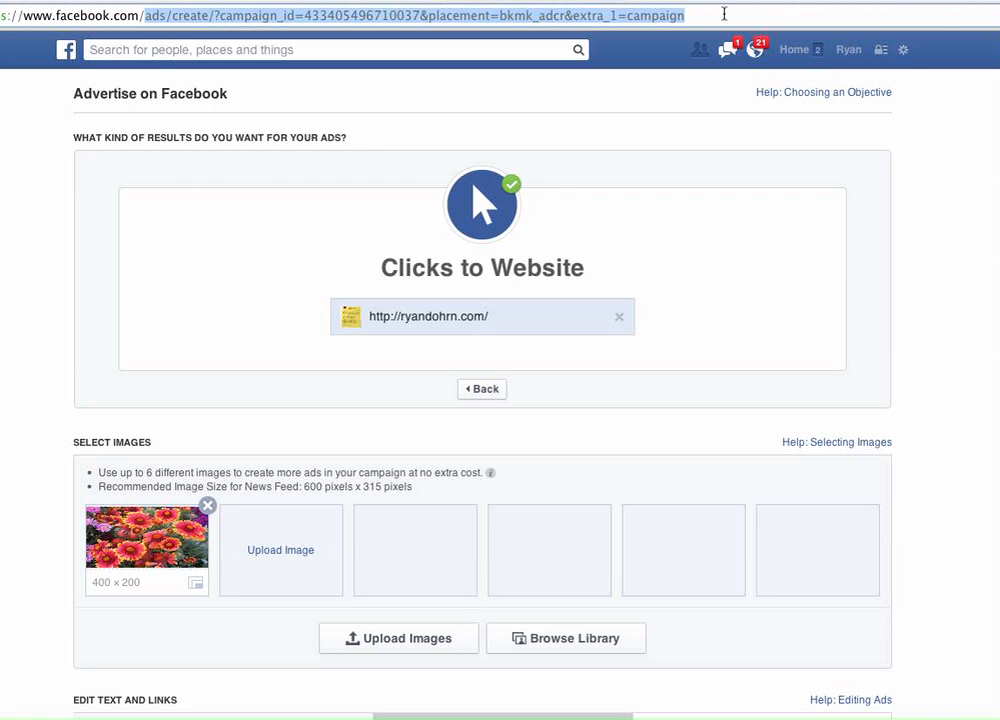
text(powereditor)
key(Return)
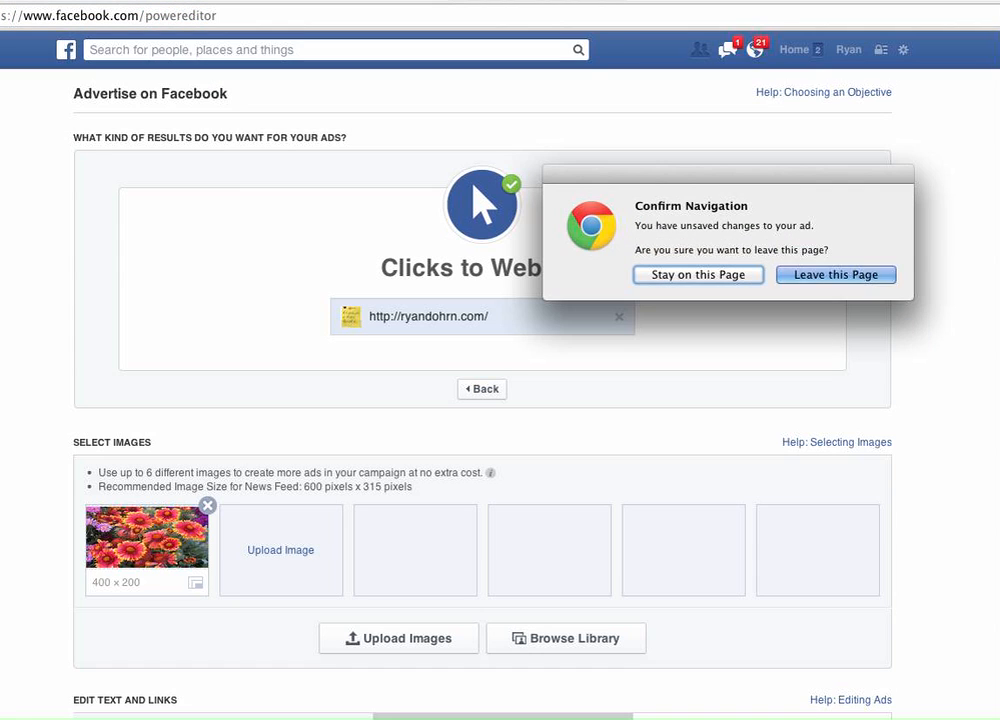
click(818, 275)
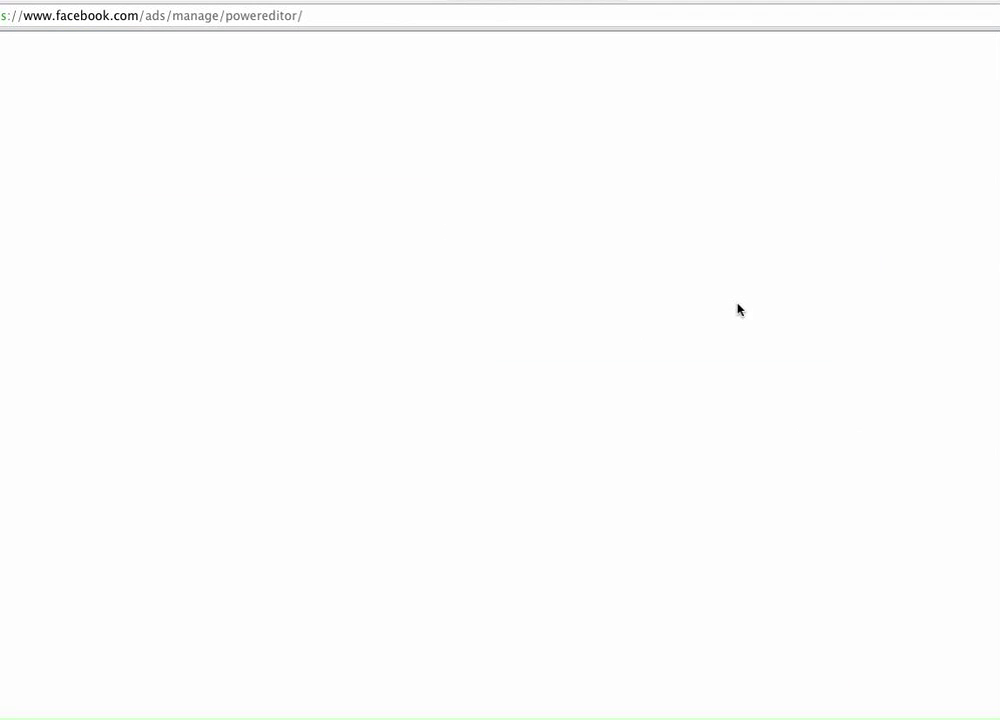